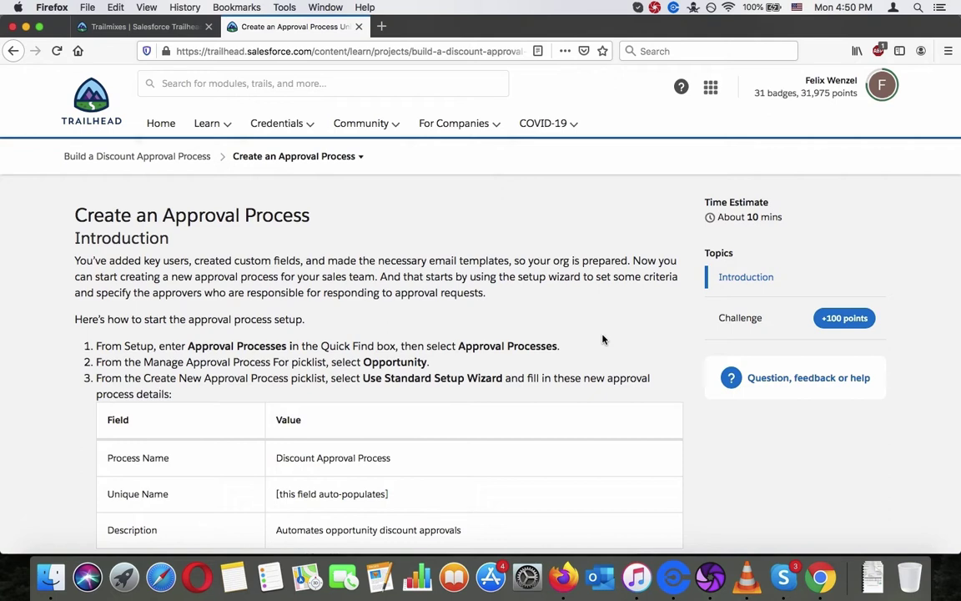
Read the Create an Approval Process instructions, highlighting lines and scrolling through the tables.
triple_click(551, 276)
left_click_drag(380, 276, 377, 306)
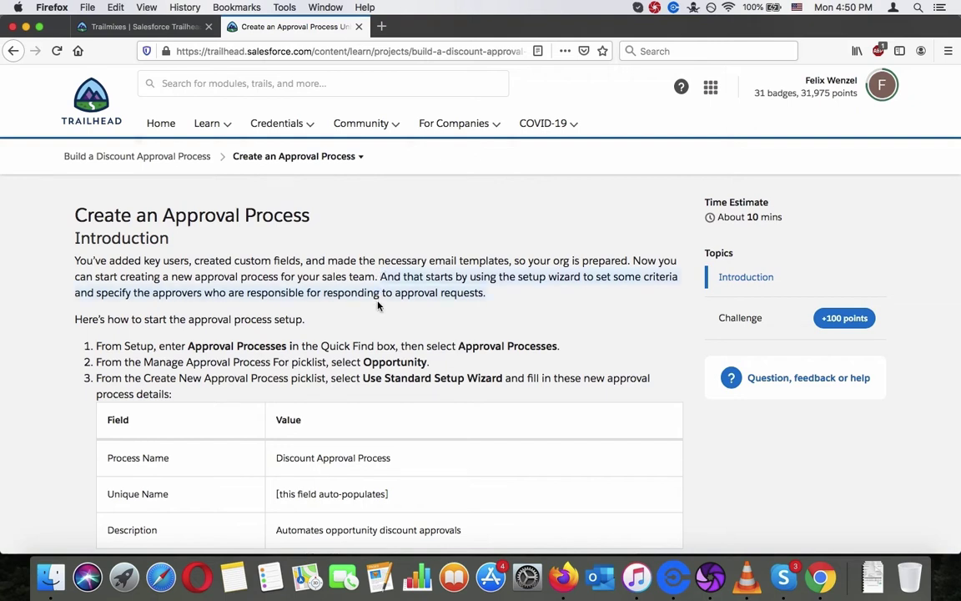
left_click(247, 316)
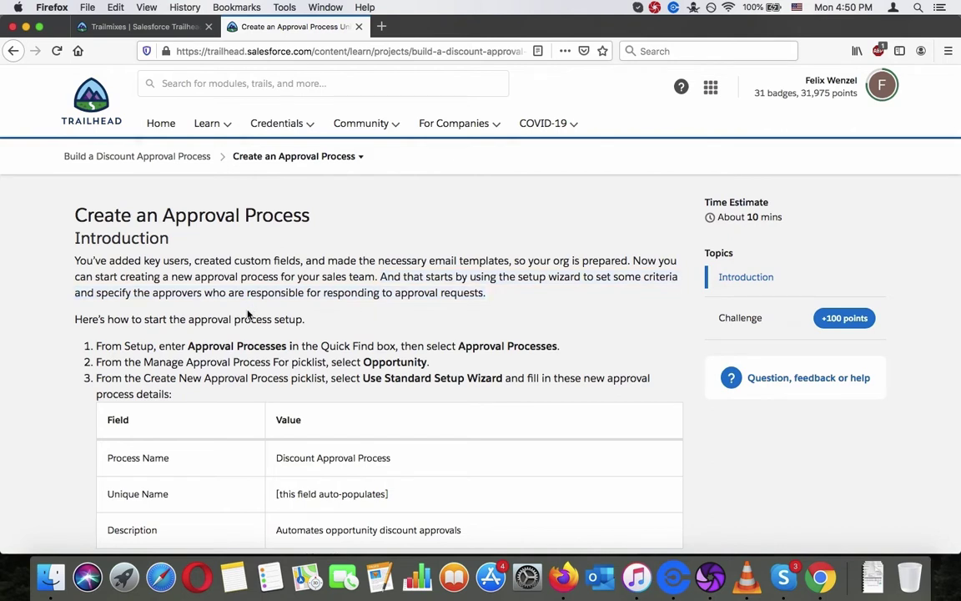
triple_click(247, 317)
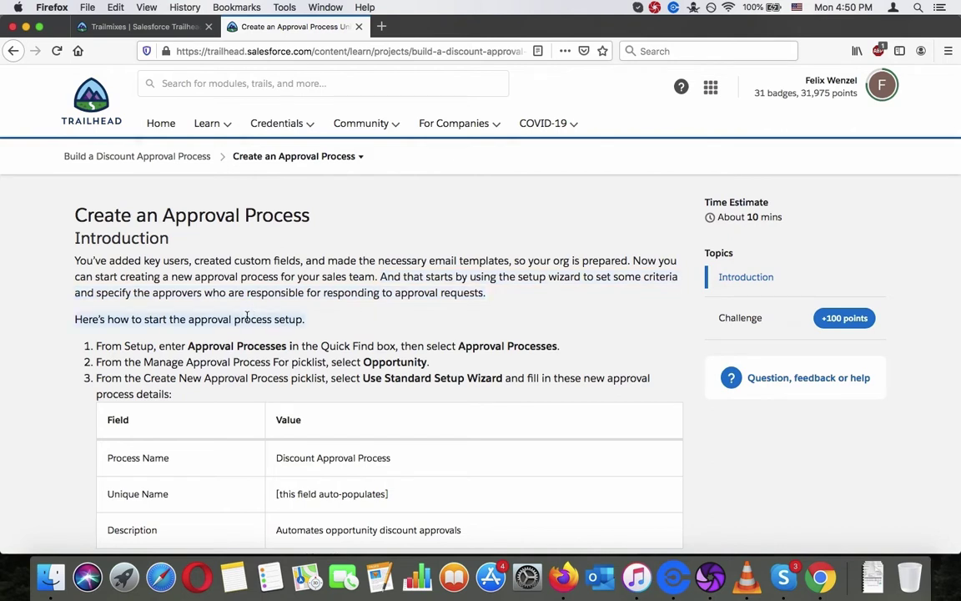
scroll(247, 317, "down", 1)
triple_click(247, 315)
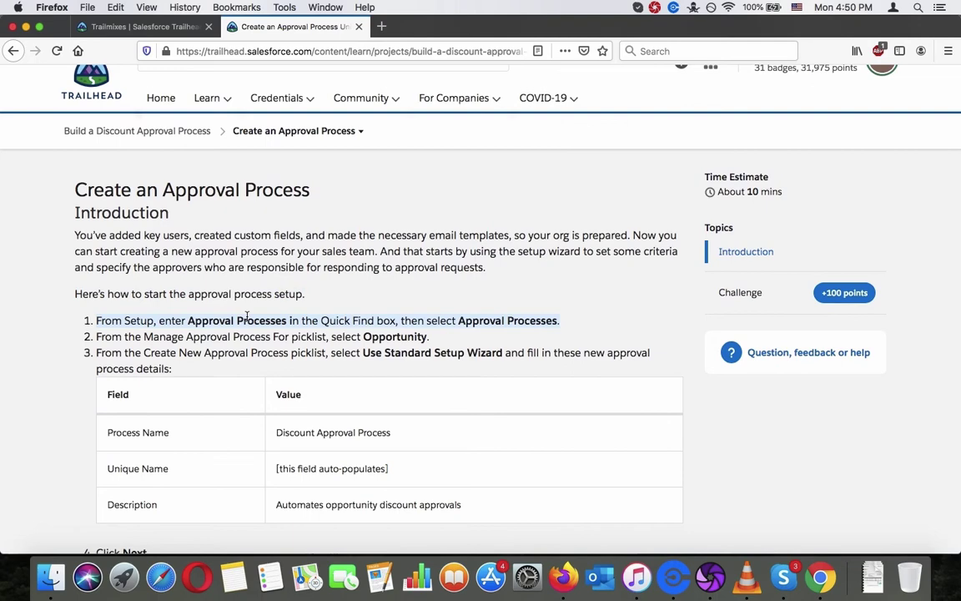
scroll(247, 315, "down", 20)
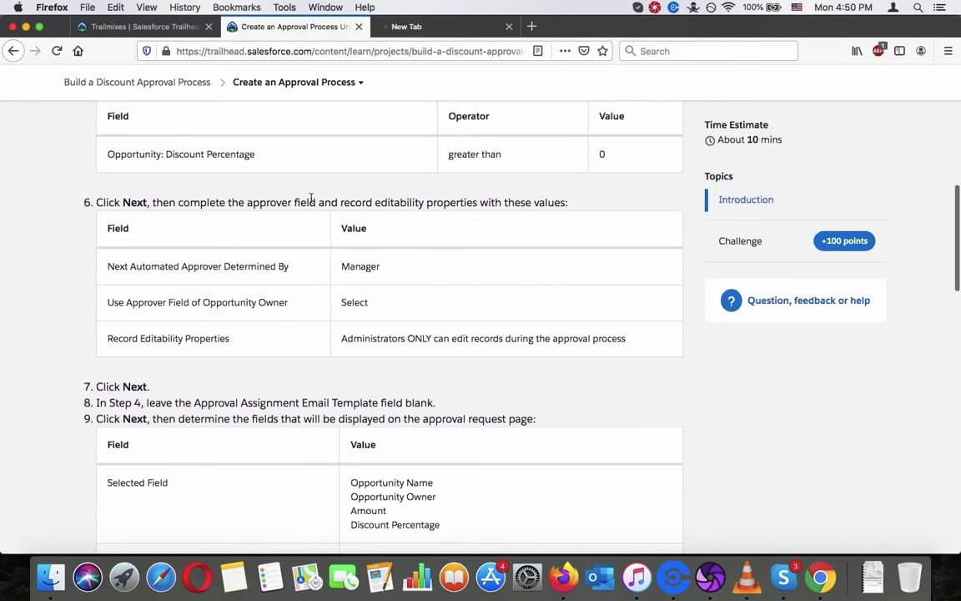
scroll(311, 199, "up", 10)
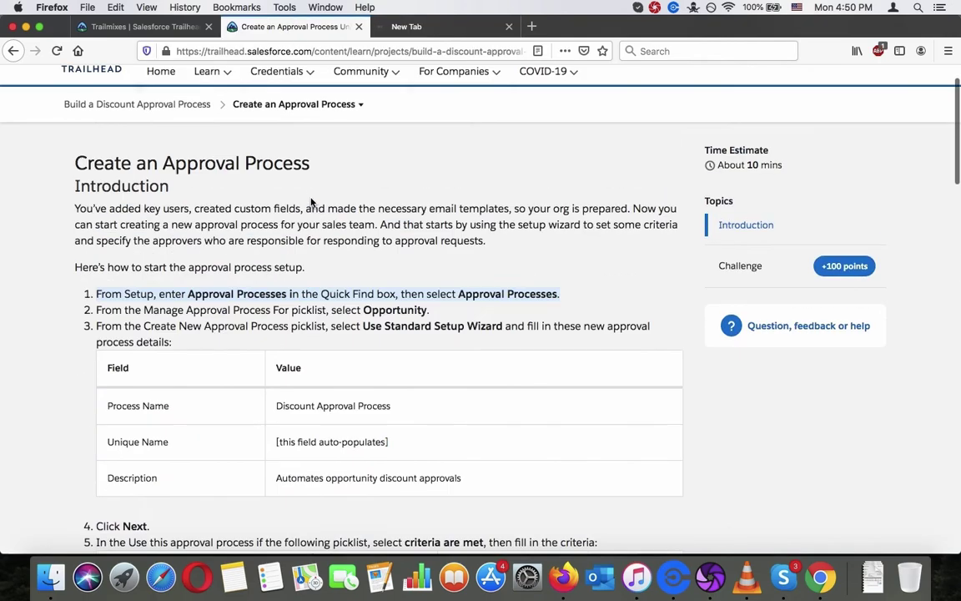
Copy the words 'Approval Processes' from step 1 of the instructions.
left_click(313, 310)
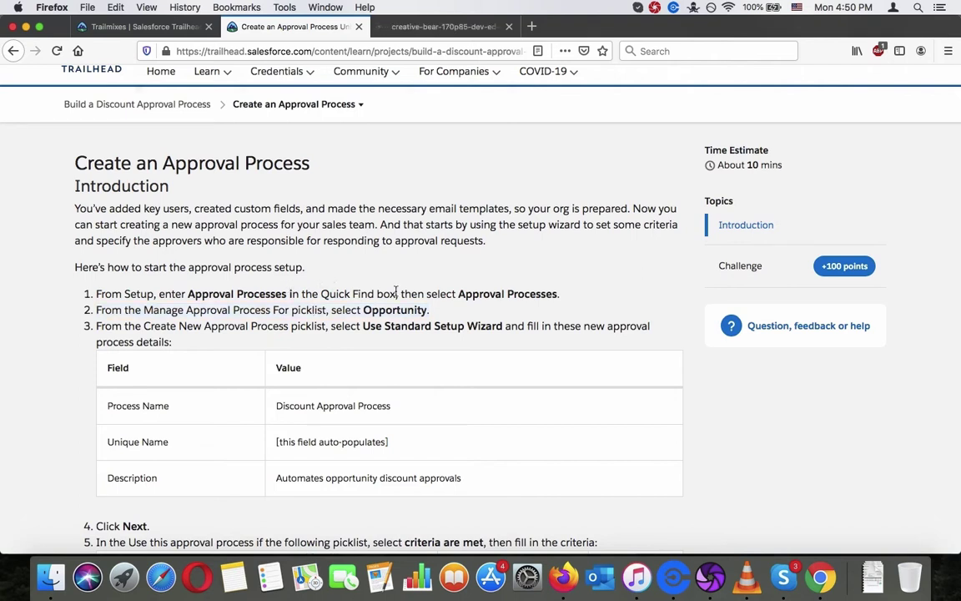
left_click_drag(458, 294, 557, 294)
right_click(554, 293)
left_click(572, 301)
Switch over to the Trailhead Playground's Lightning Experience Welcome page.
scroll(573, 300, "down", 15)
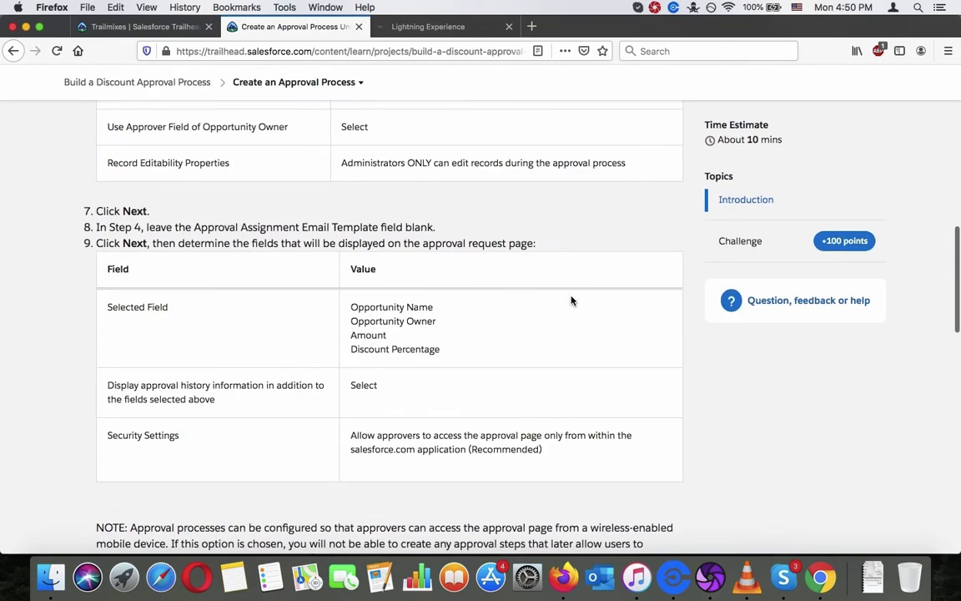
scroll(573, 301, "up", 15)
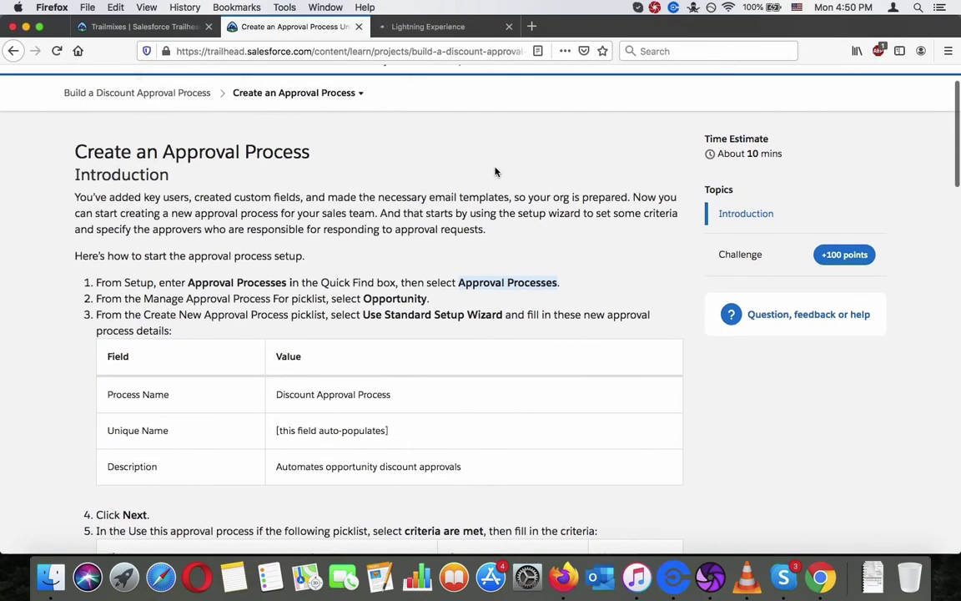
scroll(496, 172, "down", 1)
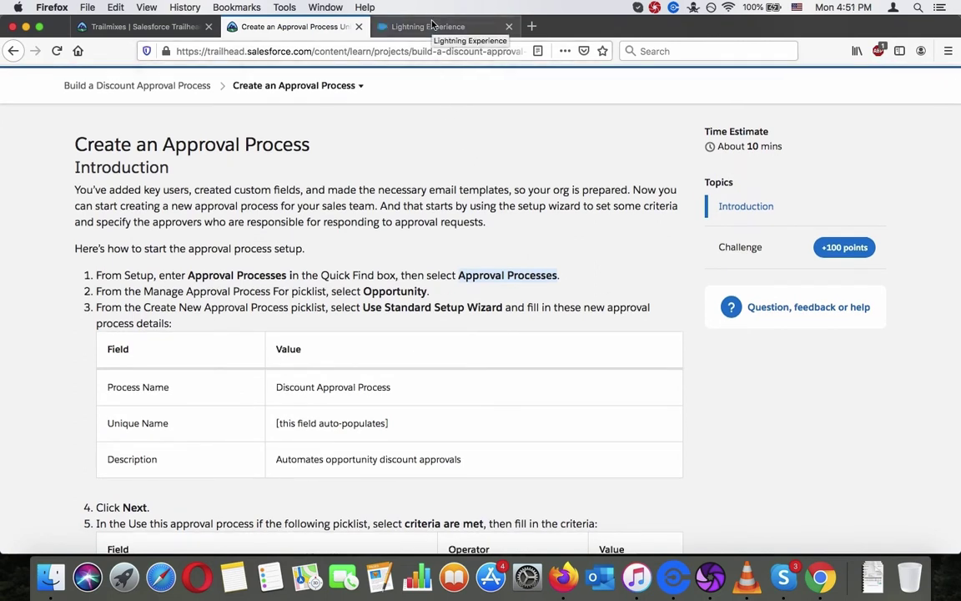
left_click(432, 26)
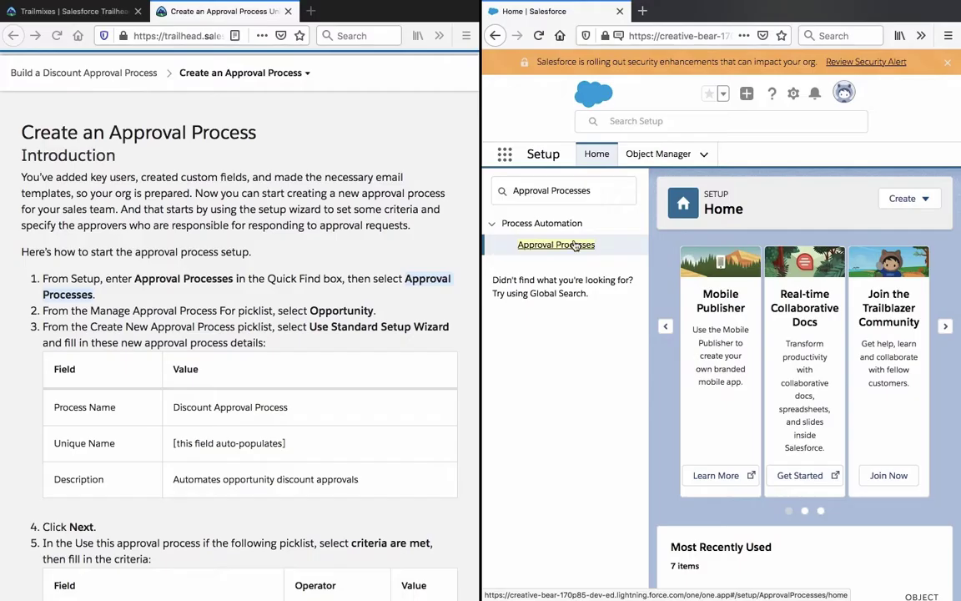
Start a new Opportunity approval process using the Standard Setup Wizard.
left_click(557, 244)
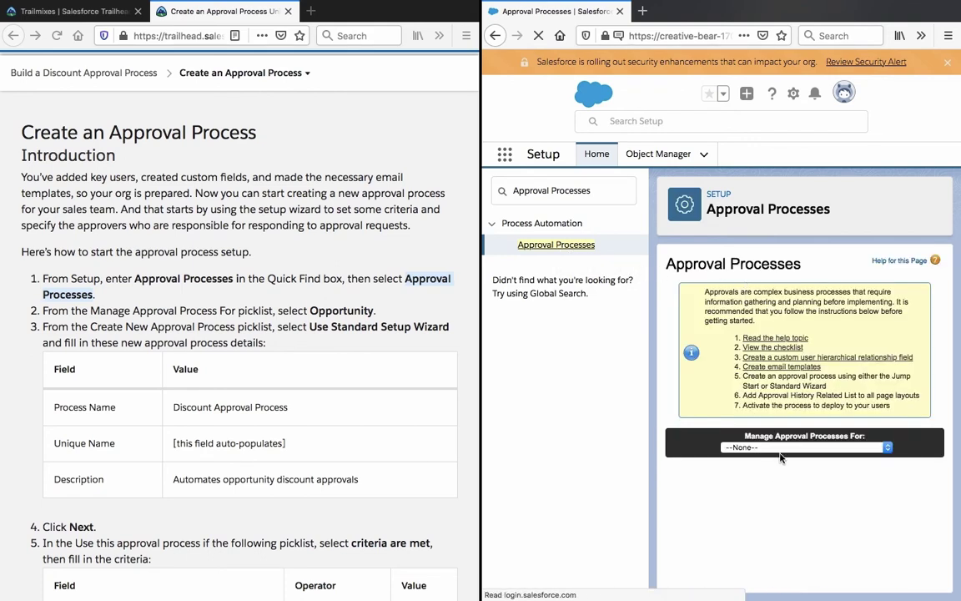
left_click(781, 451)
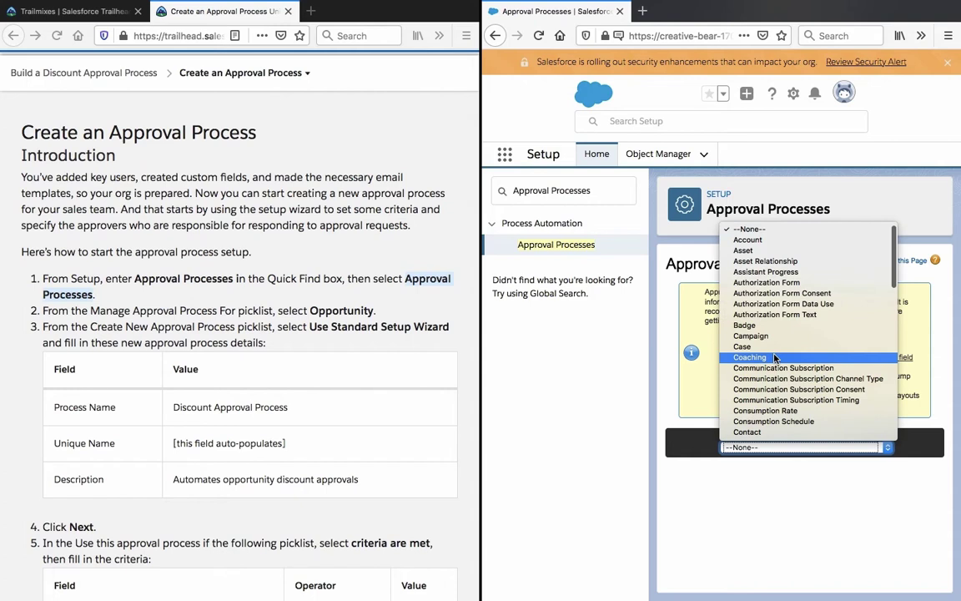
scroll(774, 359, "down", 5)
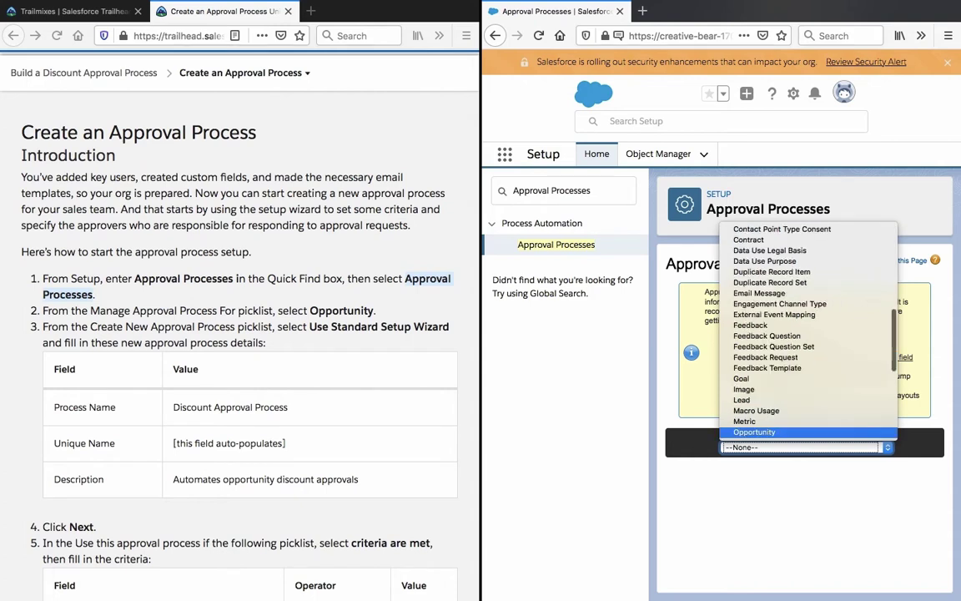
left_click(771, 432)
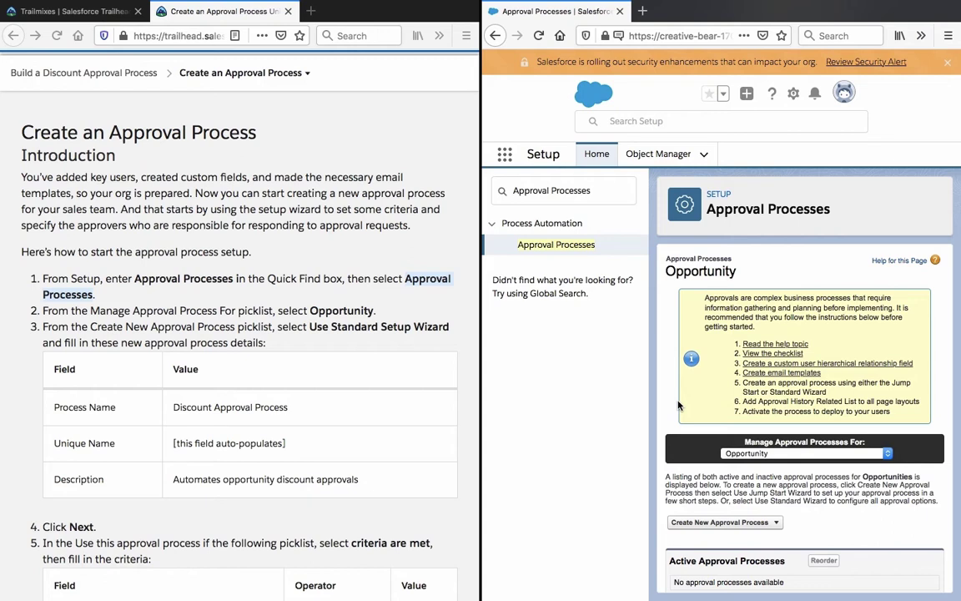
scroll(678, 405, "down", 2)
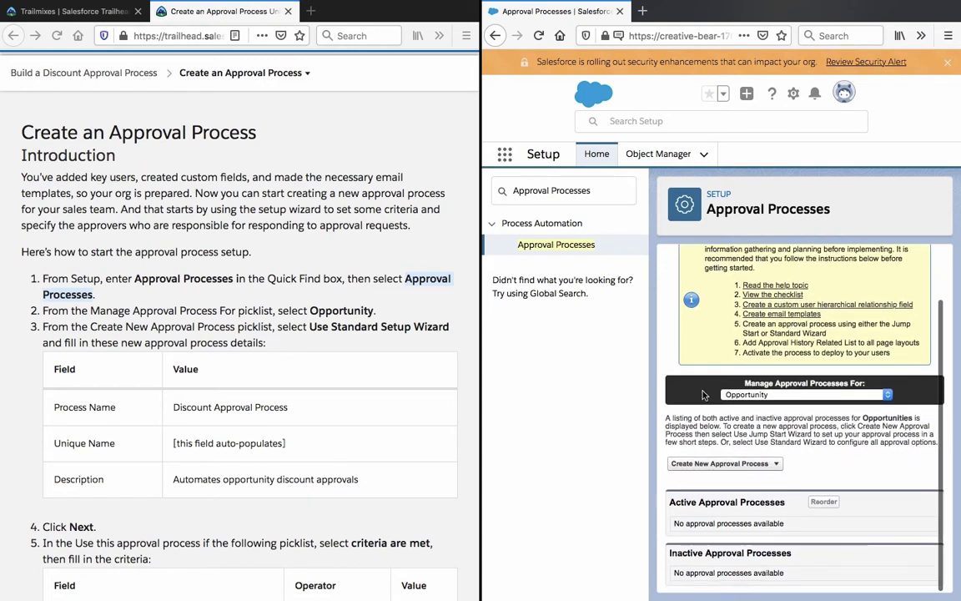
left_click(721, 394)
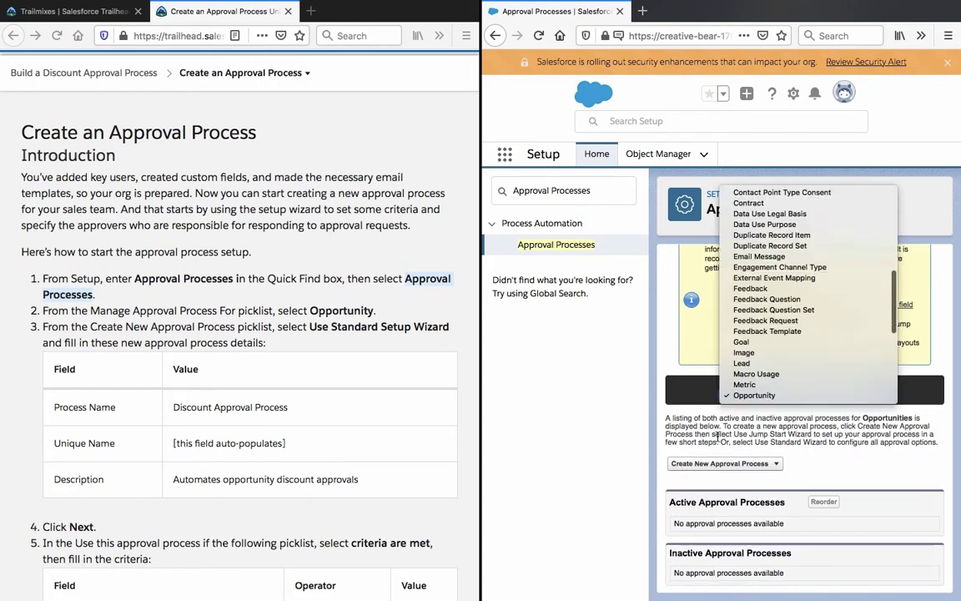
left_click(750, 393)
left_click(775, 466)
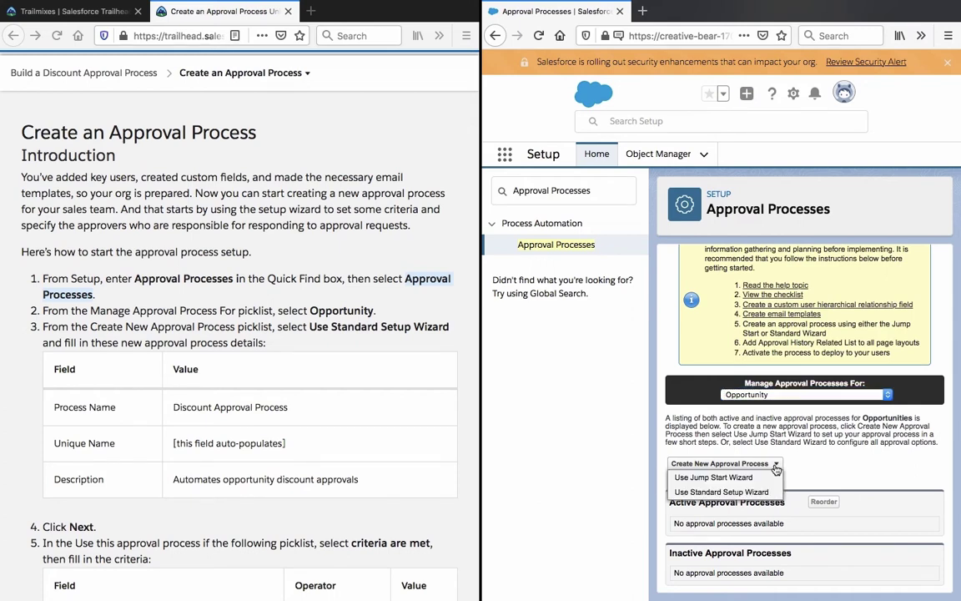
left_click(760, 491)
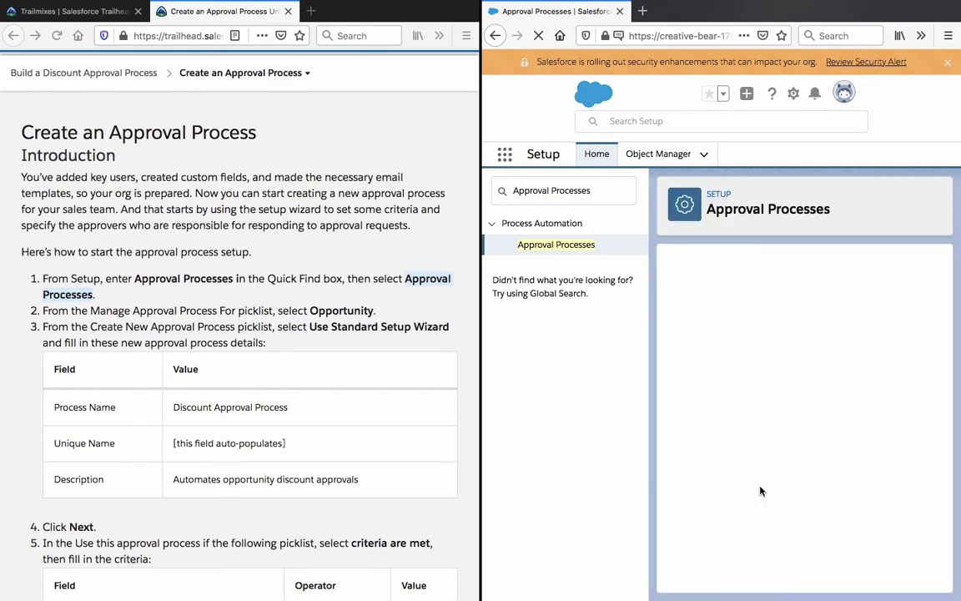
Name the process 'Discount Approval Process', copied from the Trailhead instructions.
triple_click(261, 407)
right_click(260, 407)
left_click(275, 413)
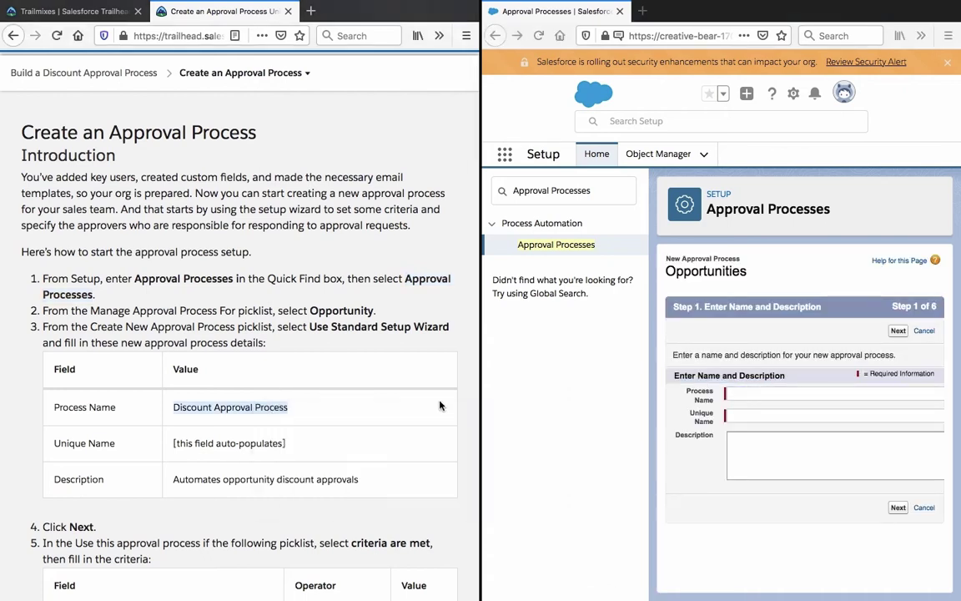
left_click(766, 392)
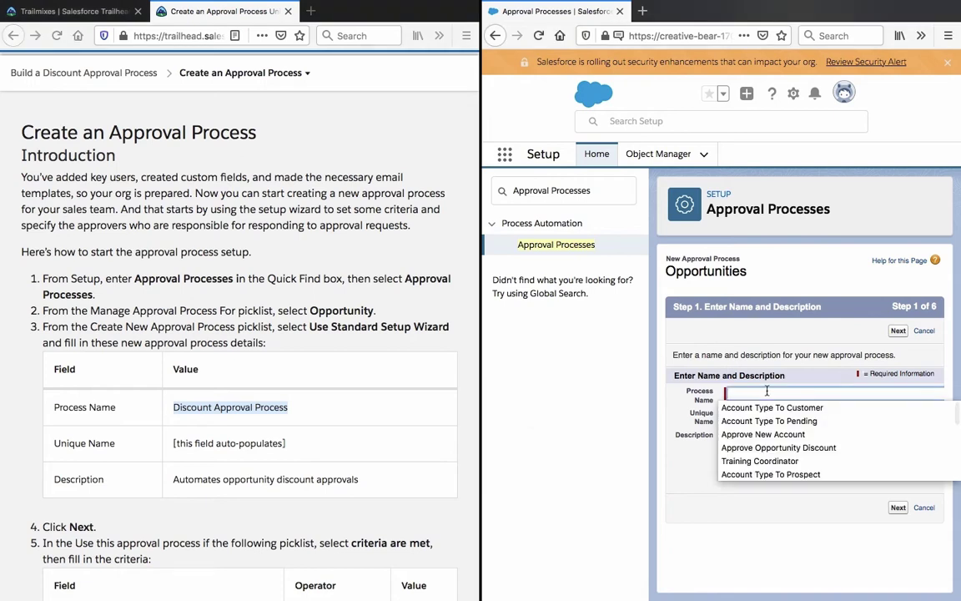
key("ctrl+v")
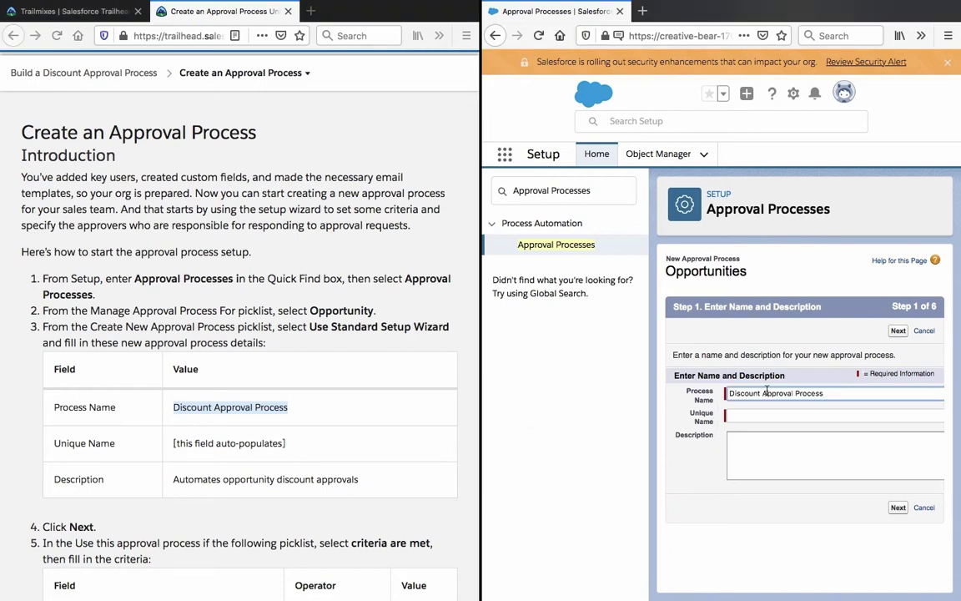
left_click(254, 442)
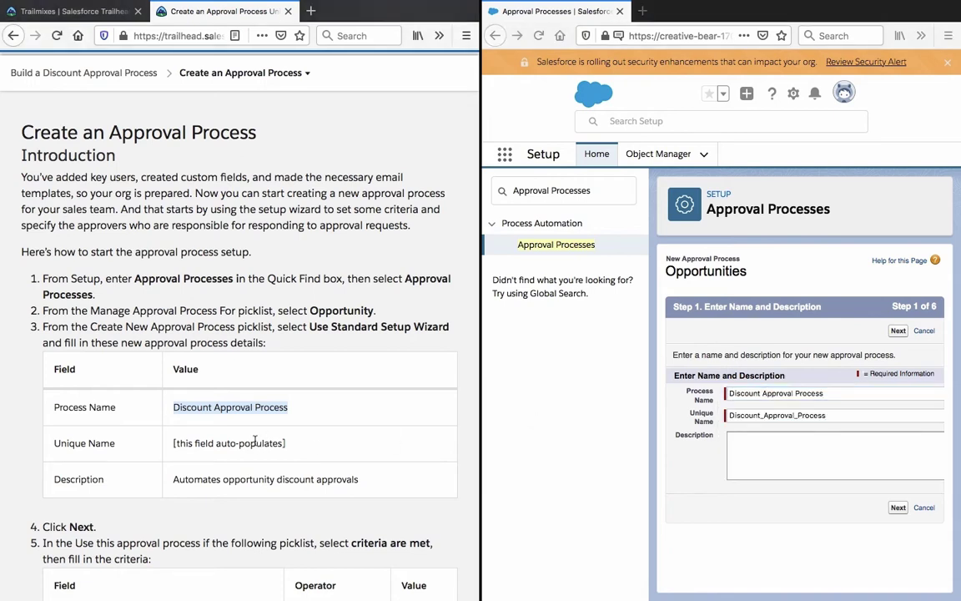
Add the description 'Automates opportunity discount approvals' and continue to entry criteria.
triple_click(232, 479)
right_click(241, 483)
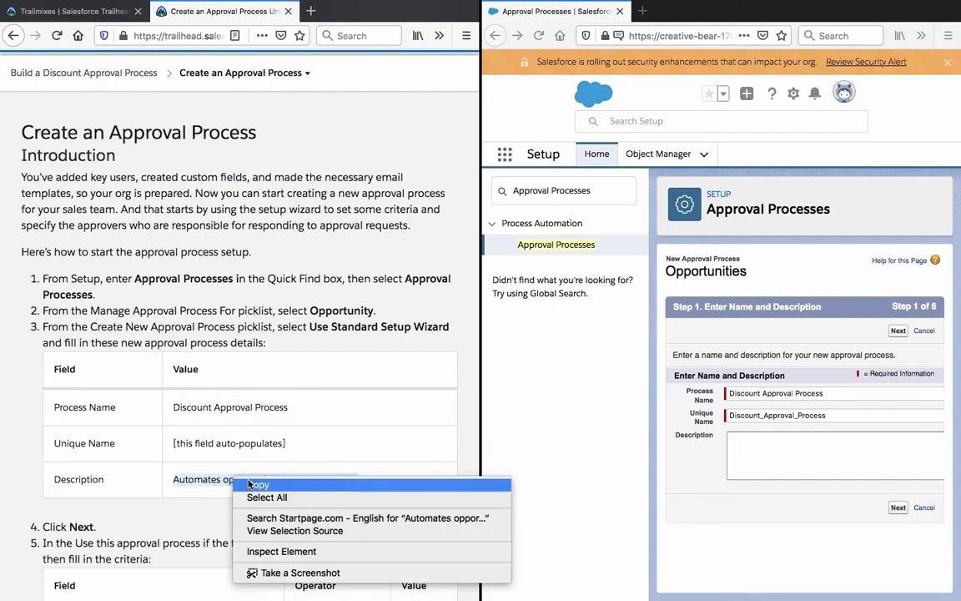
left_click(250, 484)
left_click(735, 442)
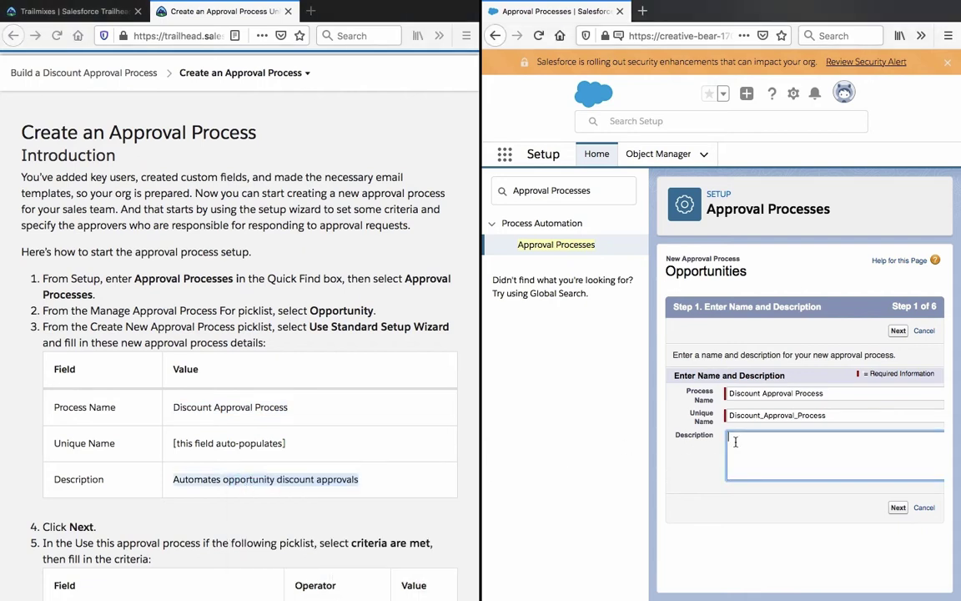
key("ctrl+v")
left_click(432, 439)
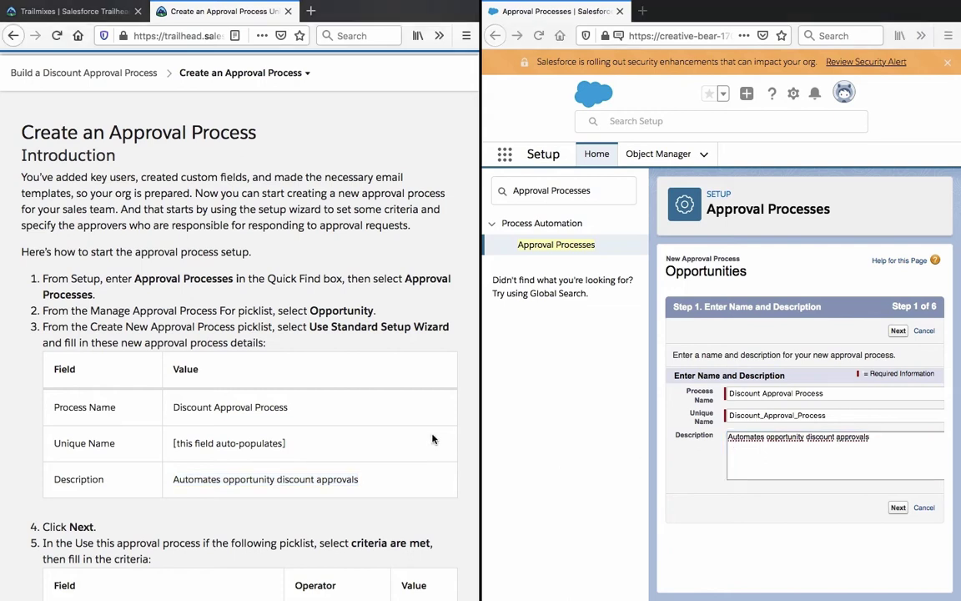
left_click(708, 451)
left_click(897, 507)
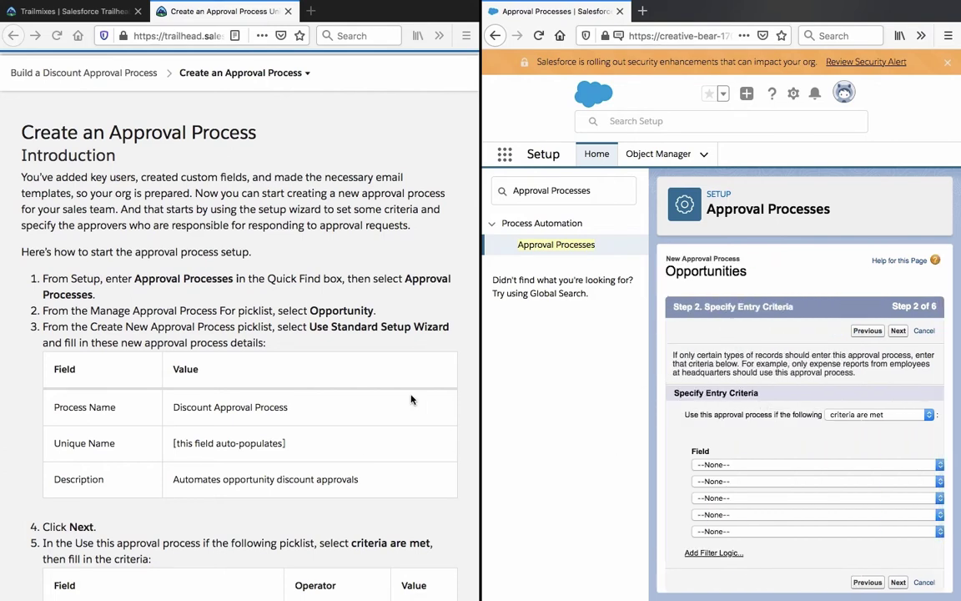
Set the entry criterion Opportunity: Discount Percentage greater than 0 and proceed.
scroll(408, 397, "down", 6)
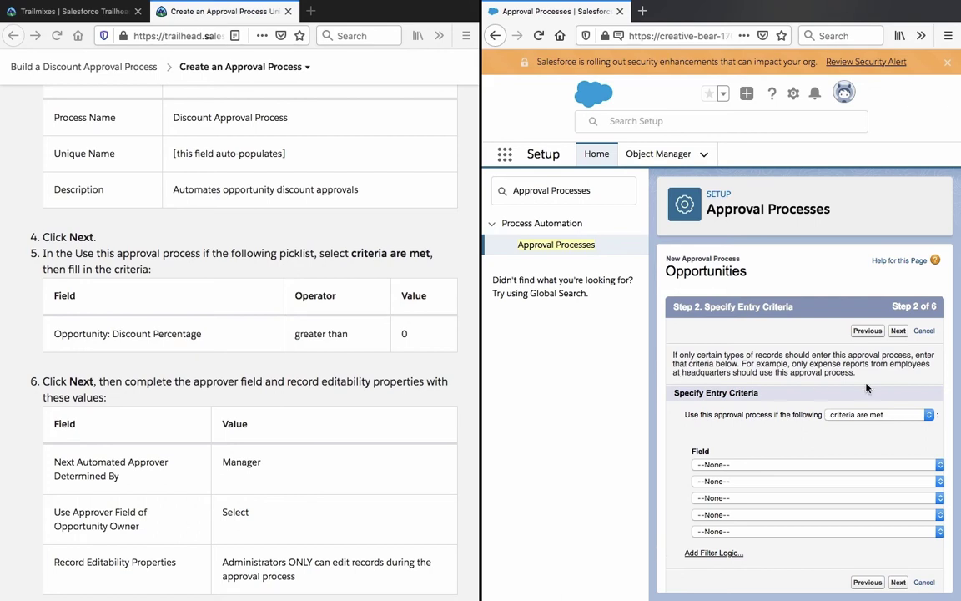
left_click(761, 465)
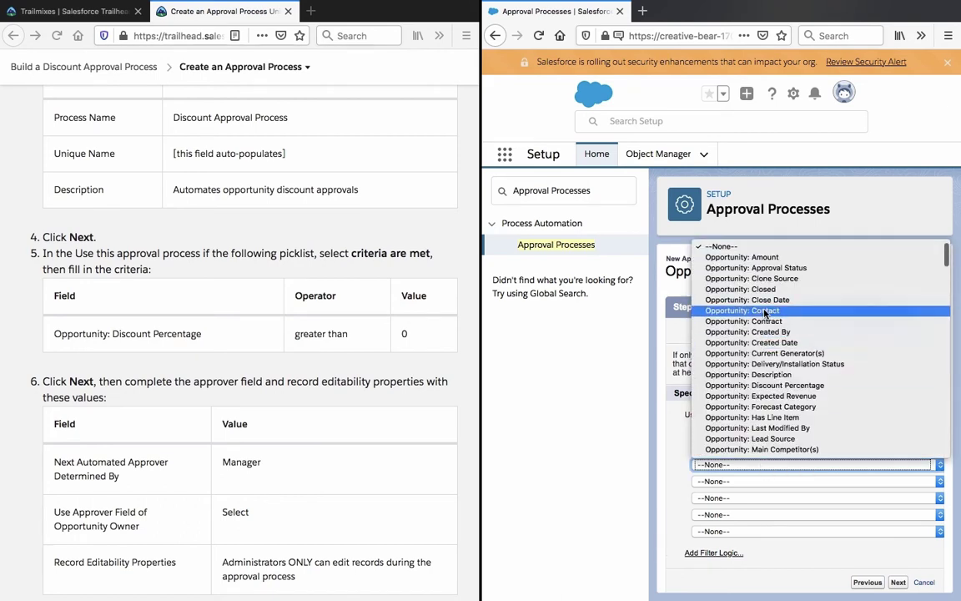
left_click(783, 385)
scroll(801, 433, "right", 5)
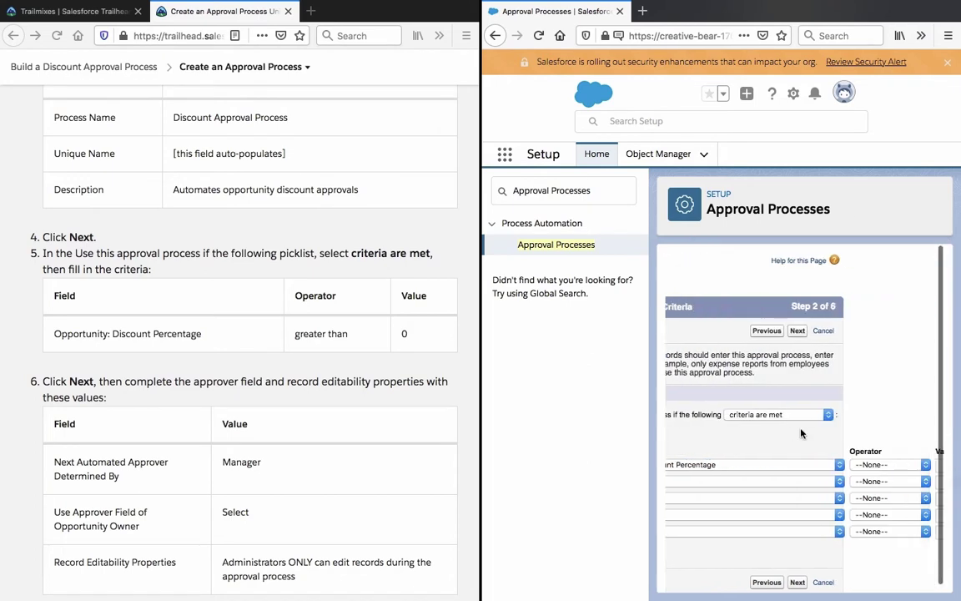
left_click(764, 467)
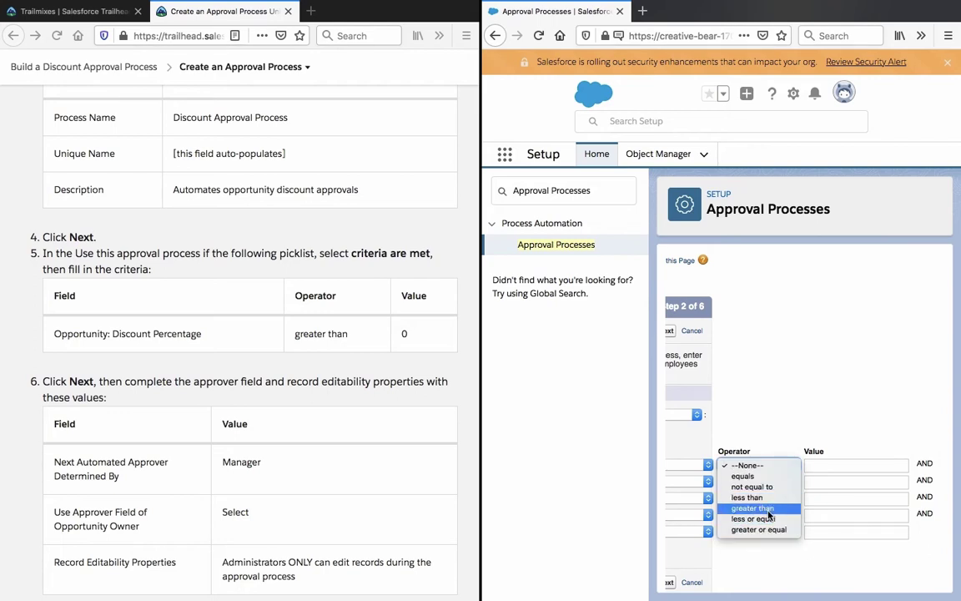
left_click(761, 507)
left_click(835, 460)
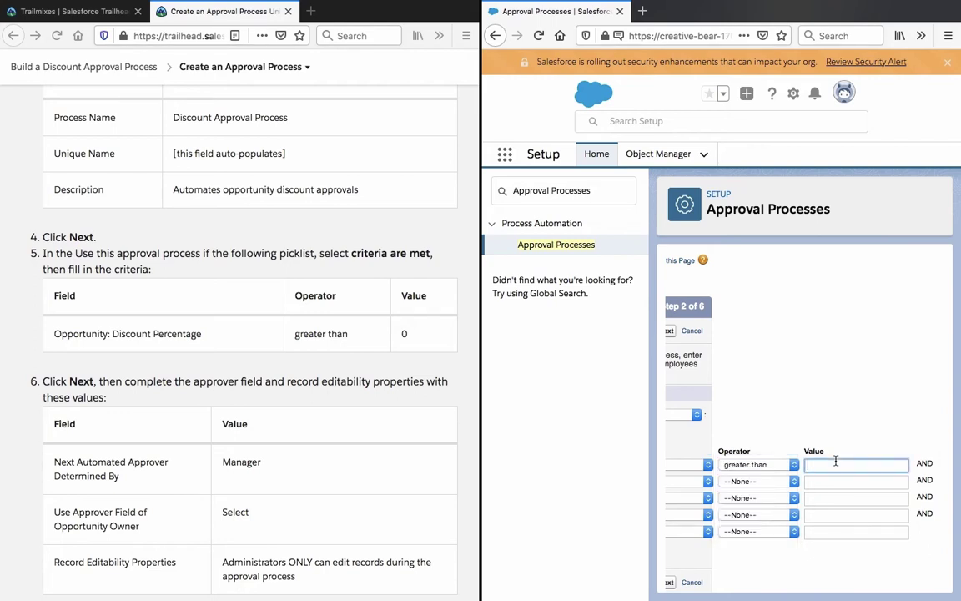
type("0")
scroll(796, 429, "left", 5)
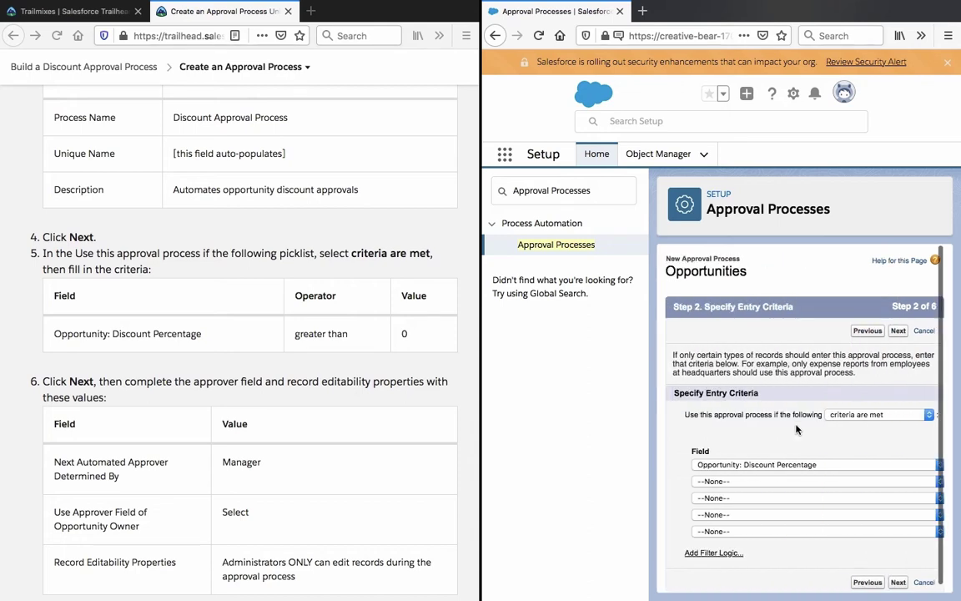
scroll(795, 429, "down", 1)
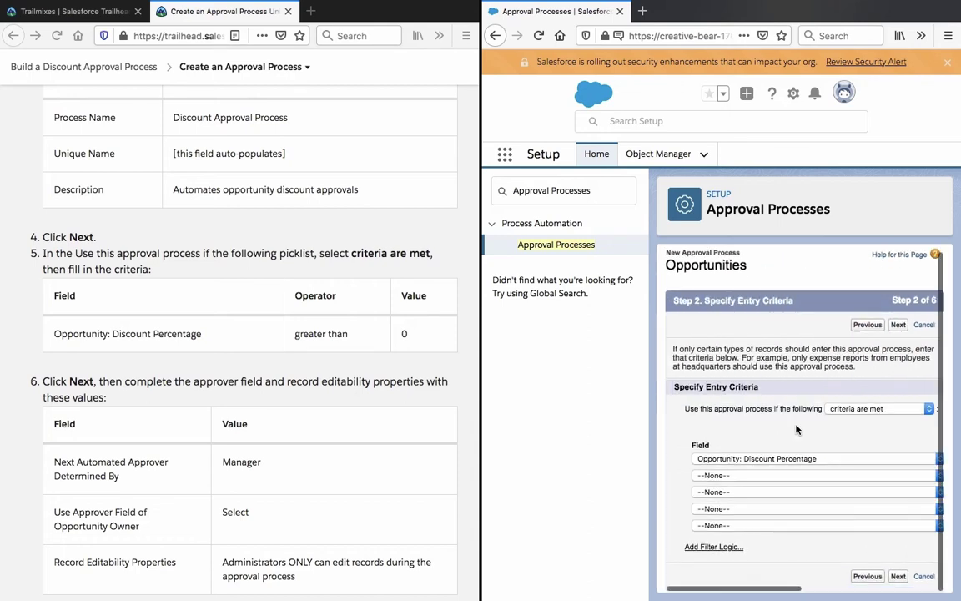
left_click(906, 576)
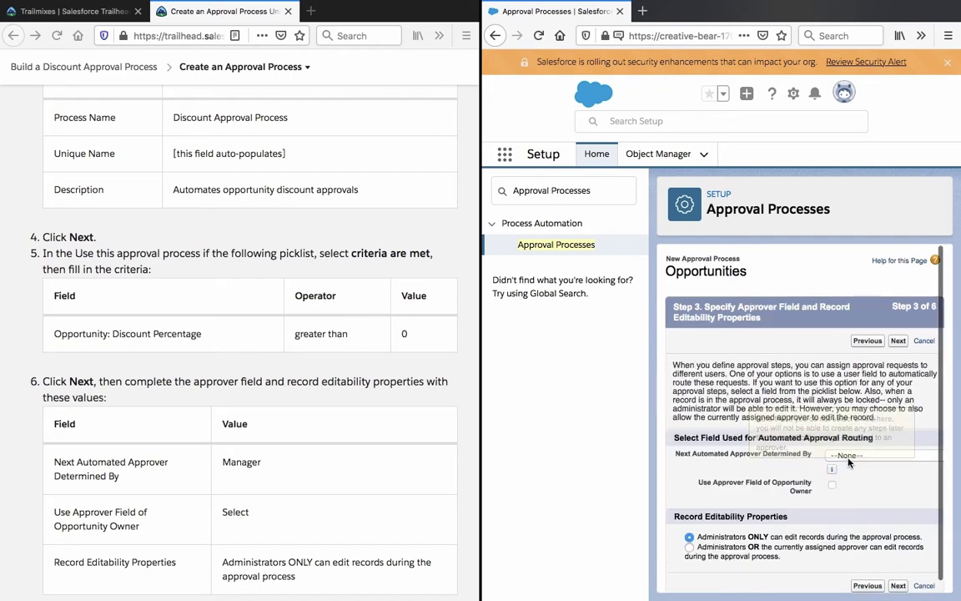
Make Manager the next approver, using the Opportunity Owner's approver field, and proceed.
mouse_move(831, 469)
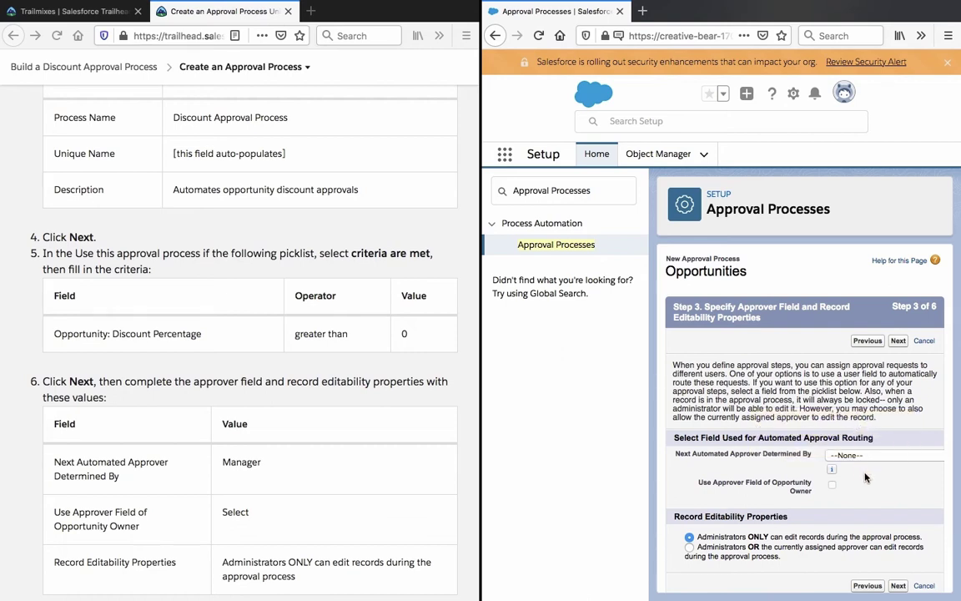
scroll(865, 477, "down", 1)
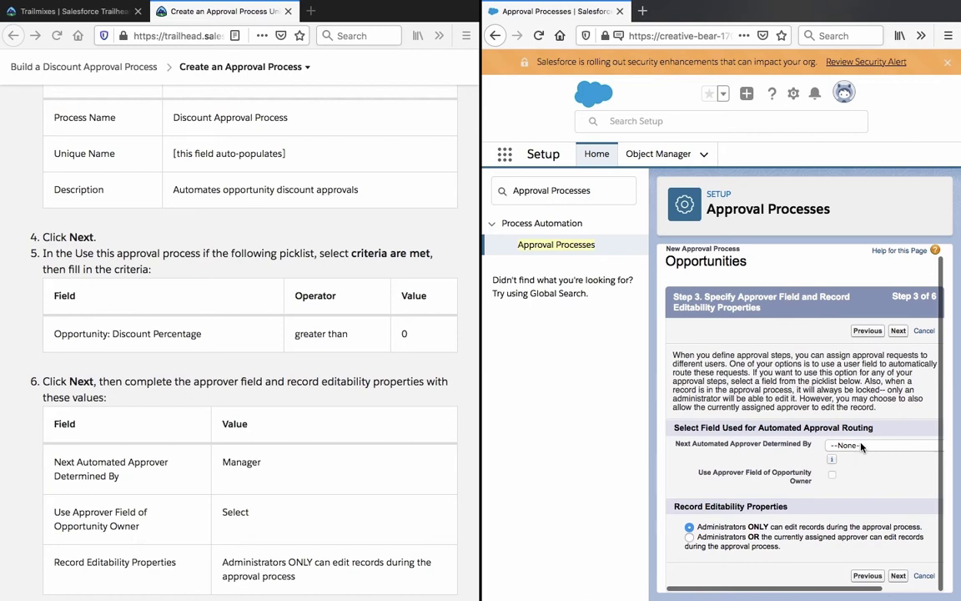
left_click(862, 446)
left_click(826, 467)
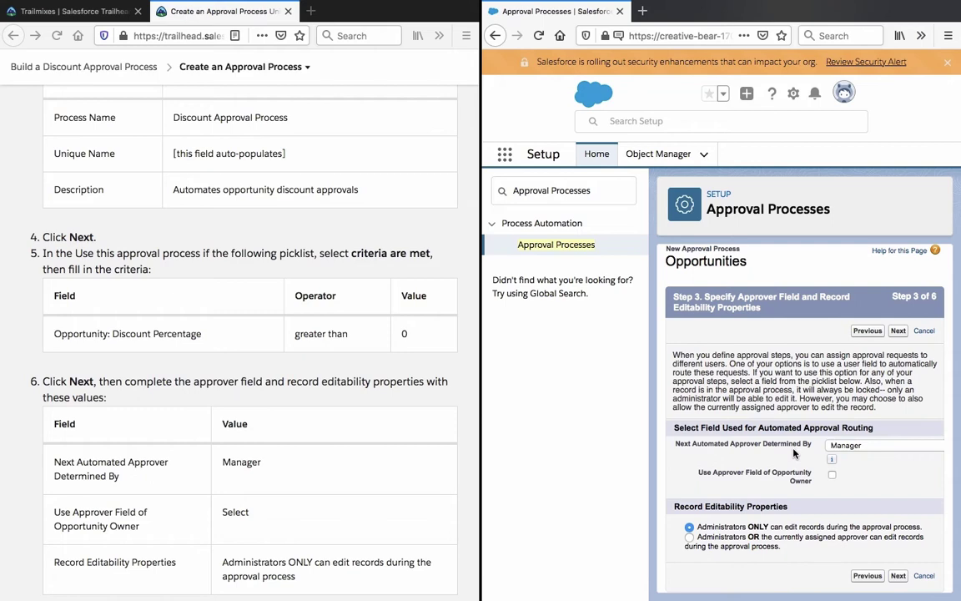
left_click(772, 473)
left_click_drag(771, 473, 837, 477)
left_click(879, 477)
left_click(898, 578)
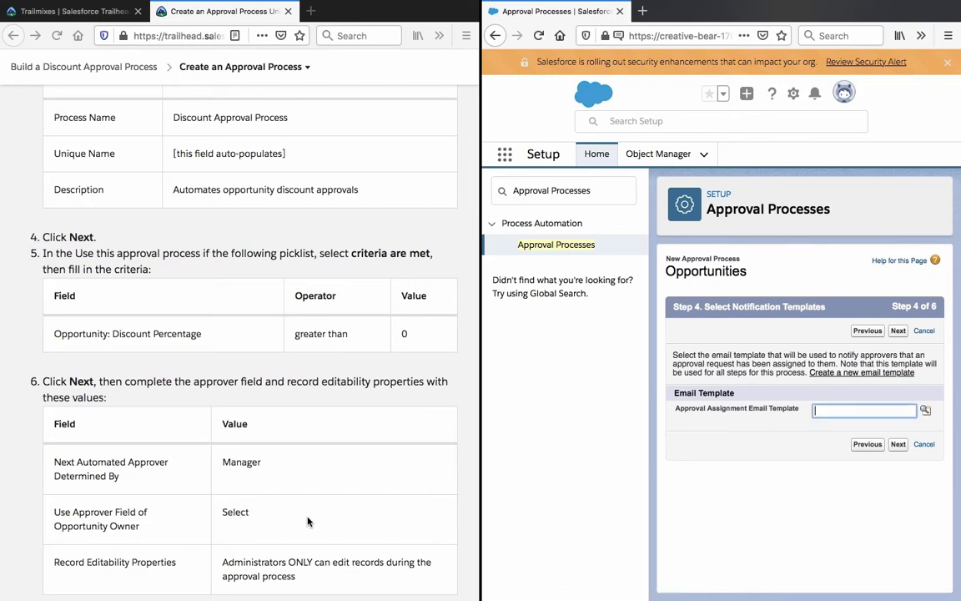
Leave the Approval Assignment Email Template blank and move on to Step 5.
scroll(292, 519, "down", 2)
scroll(293, 519, "down", 2)
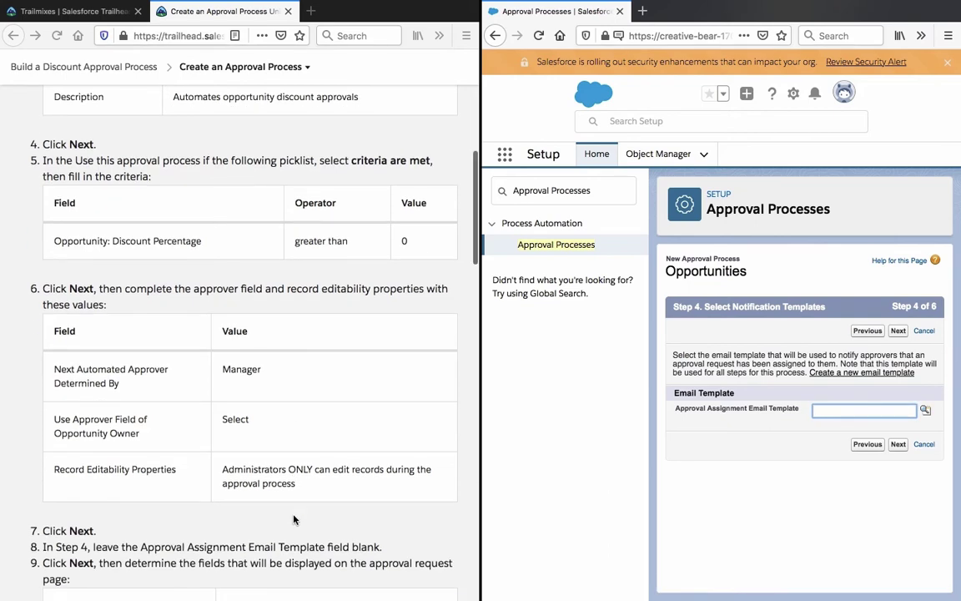
scroll(293, 518, "down", 1)
scroll(293, 519, "down", 2)
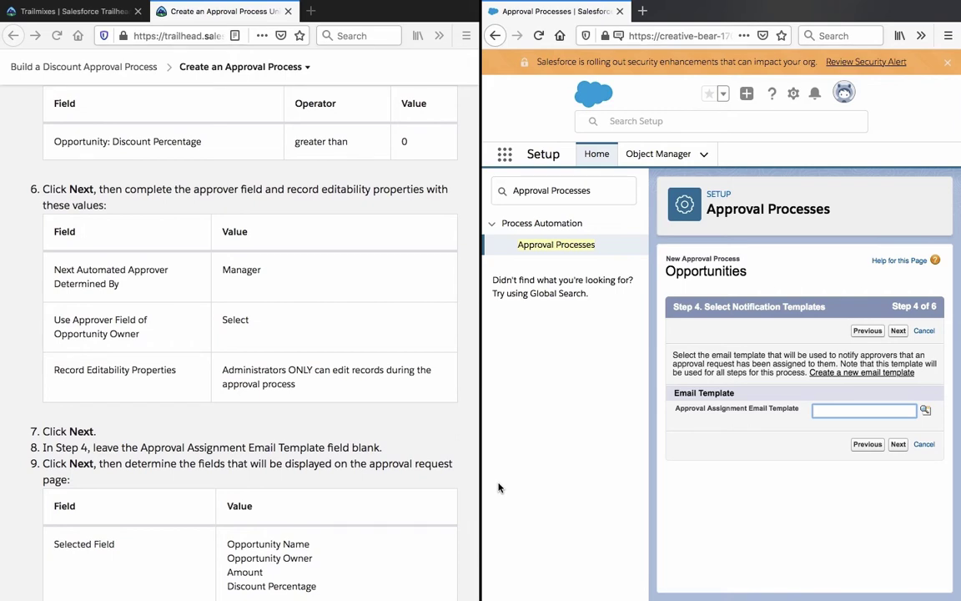
left_click(902, 444)
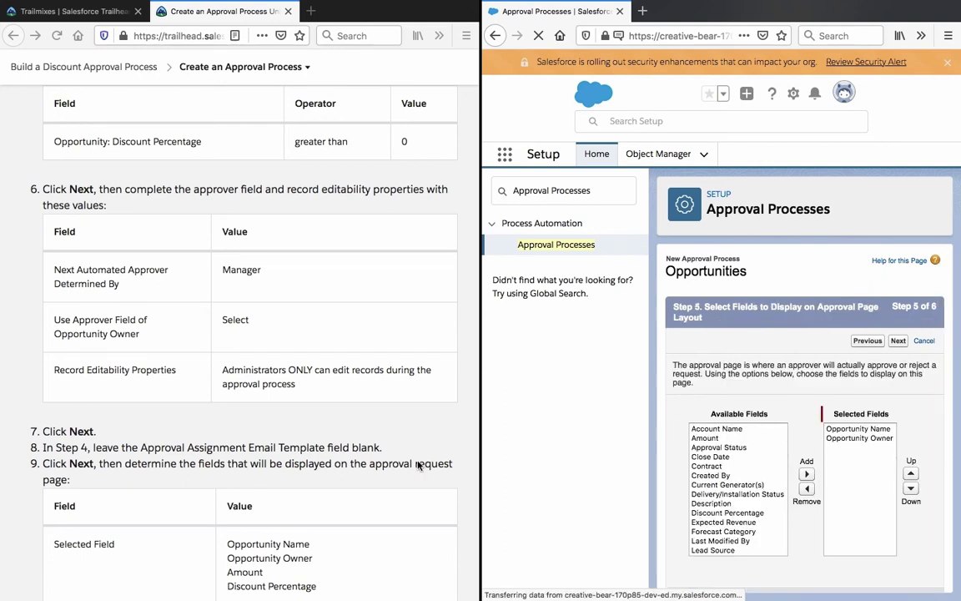
Add Amount and Discount Percentage to the approval page's selected fields.
scroll(358, 467, "down", 3)
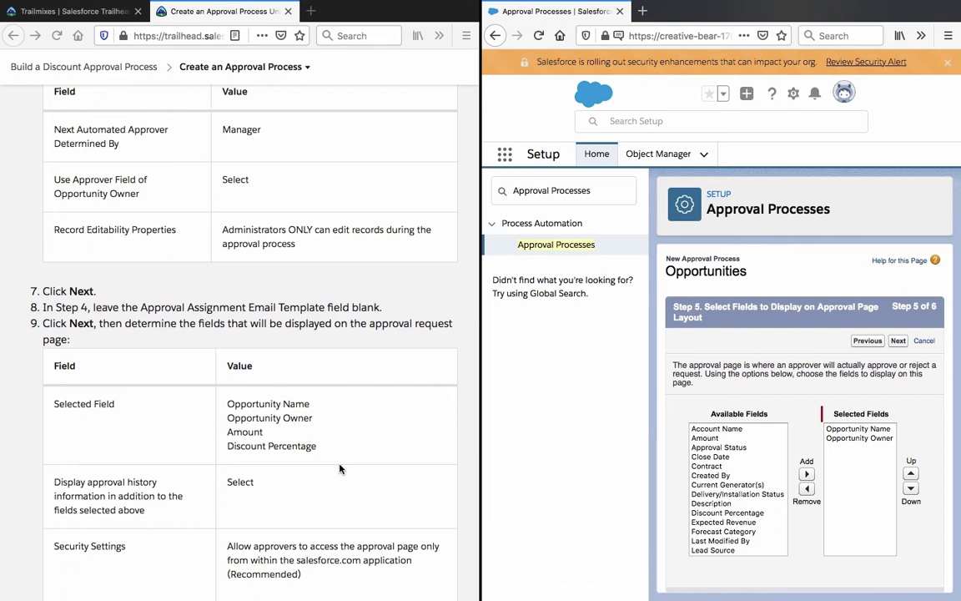
scroll(340, 522, "down", 2)
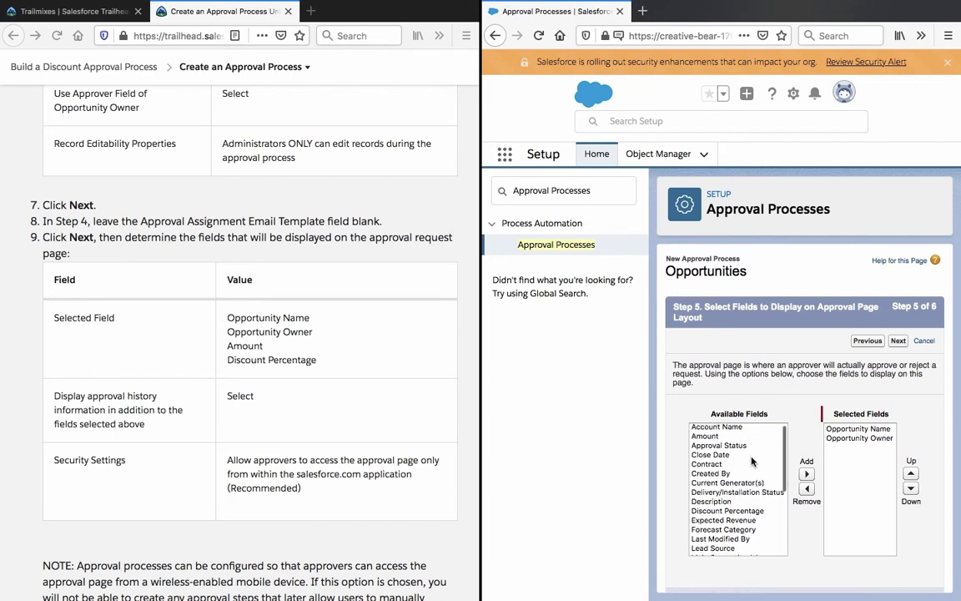
scroll(750, 461, "down", 2)
scroll(751, 458, "up", 3)
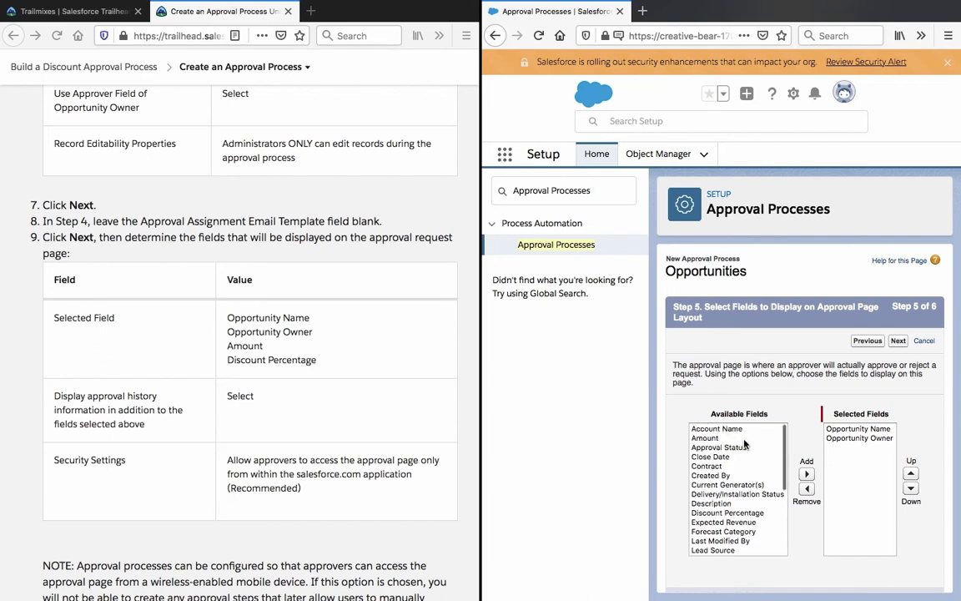
left_click(742, 438)
left_click(805, 473)
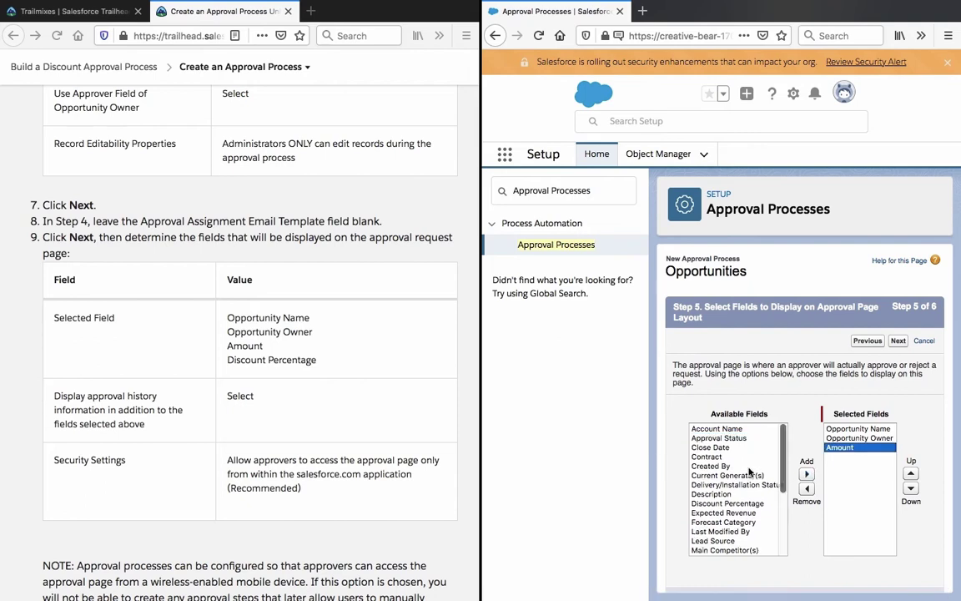
left_click(727, 503)
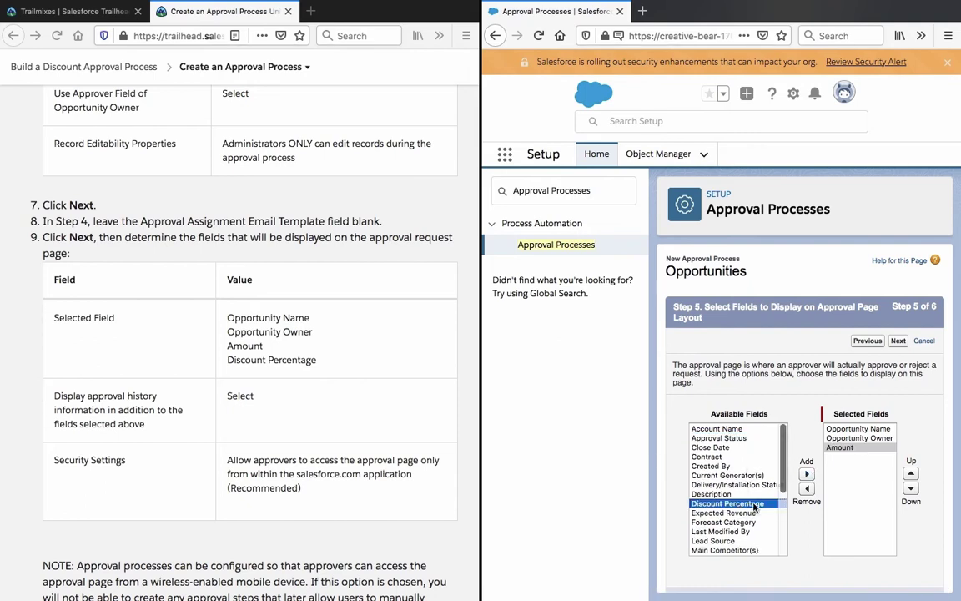
left_click(806, 474)
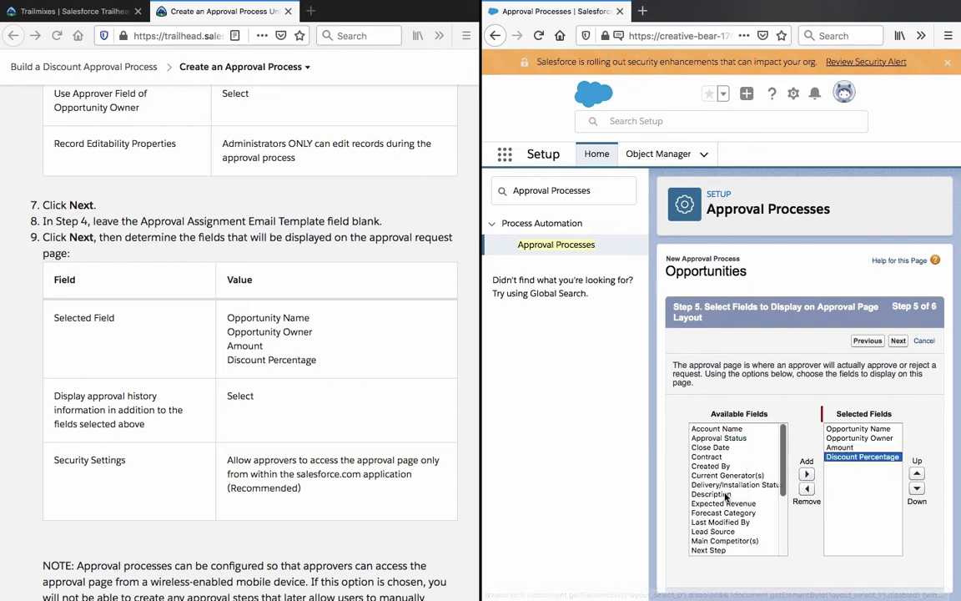
Turn on approval history display on the approval page and continue to Step 6.
left_click(816, 443)
scroll(816, 443, "down", 5)
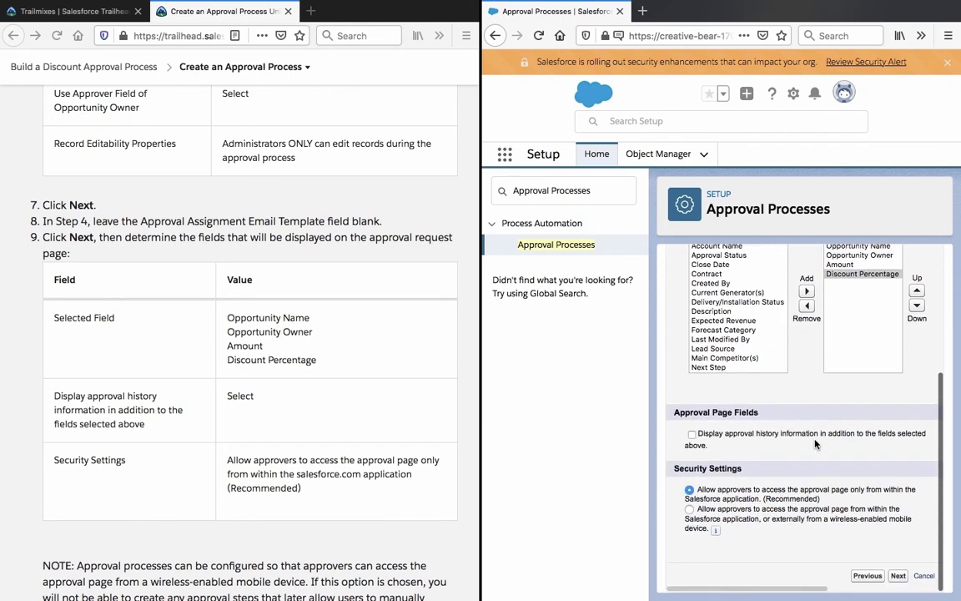
left_click(811, 433)
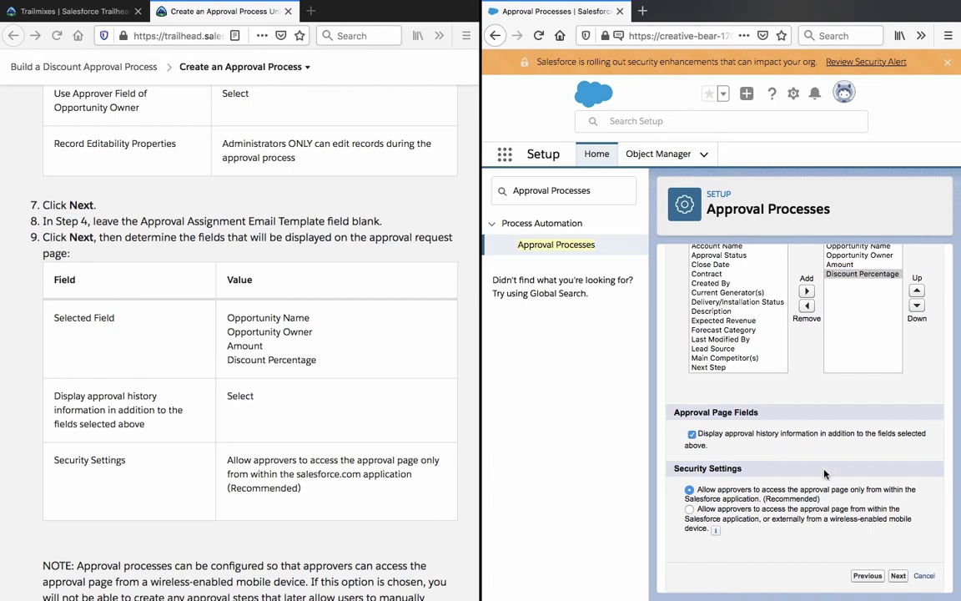
left_click(898, 575)
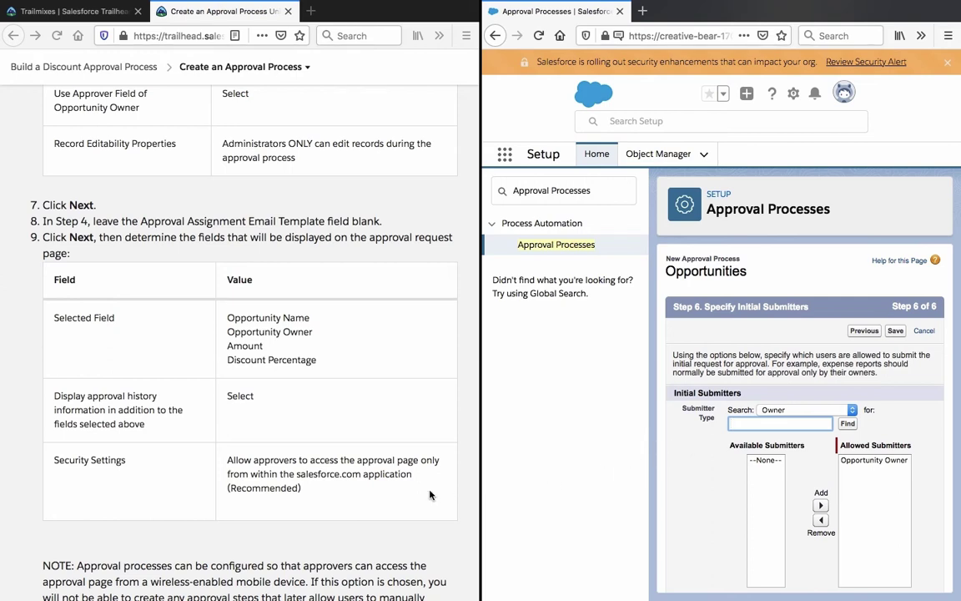
Keep Opportunity Owner as the sole submitter with recall unchecked, and save the process.
scroll(429, 495, "down", 5)
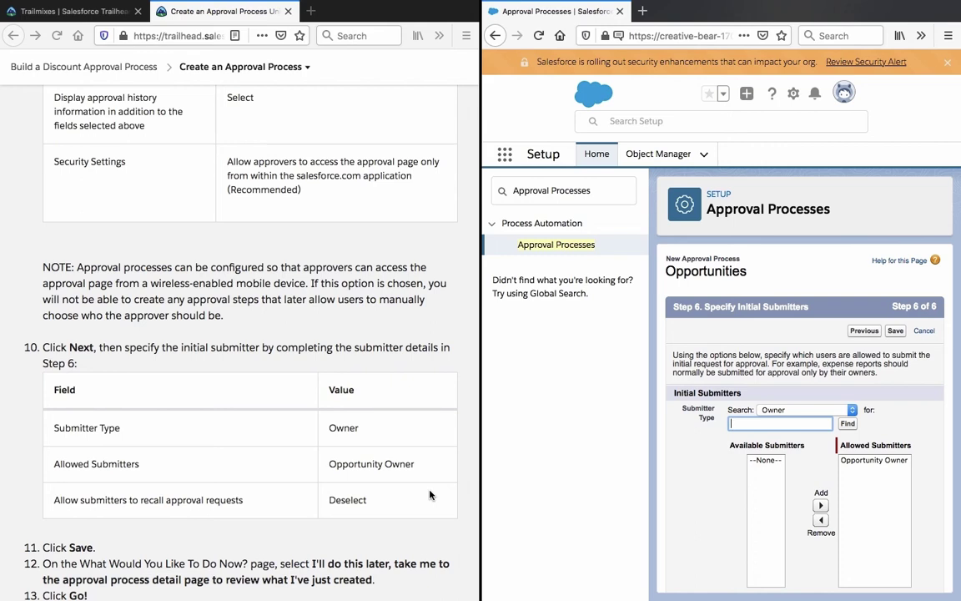
scroll(429, 495, "down", 2)
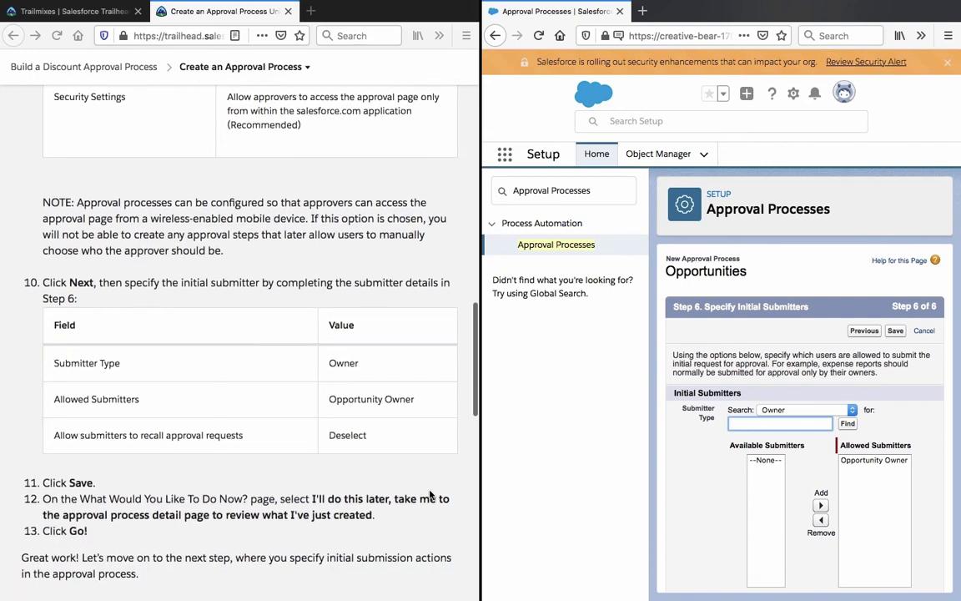
scroll(430, 495, "down", 5)
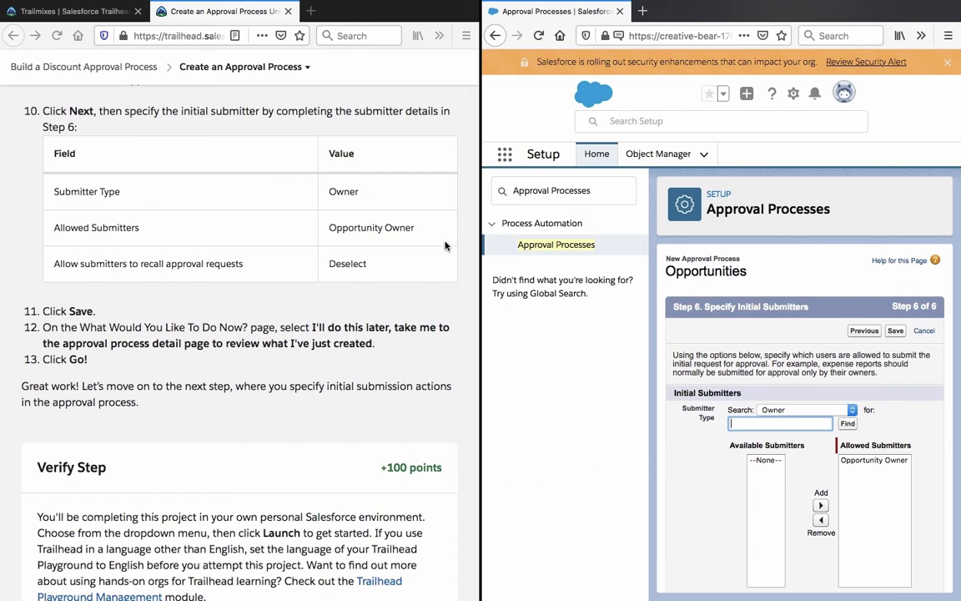
triple_click(385, 227)
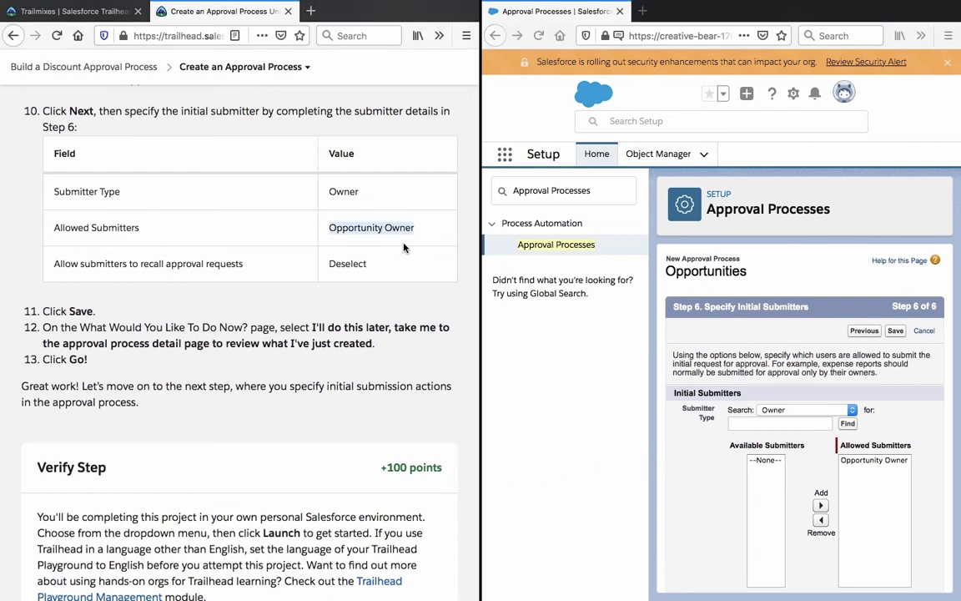
left_click(441, 283)
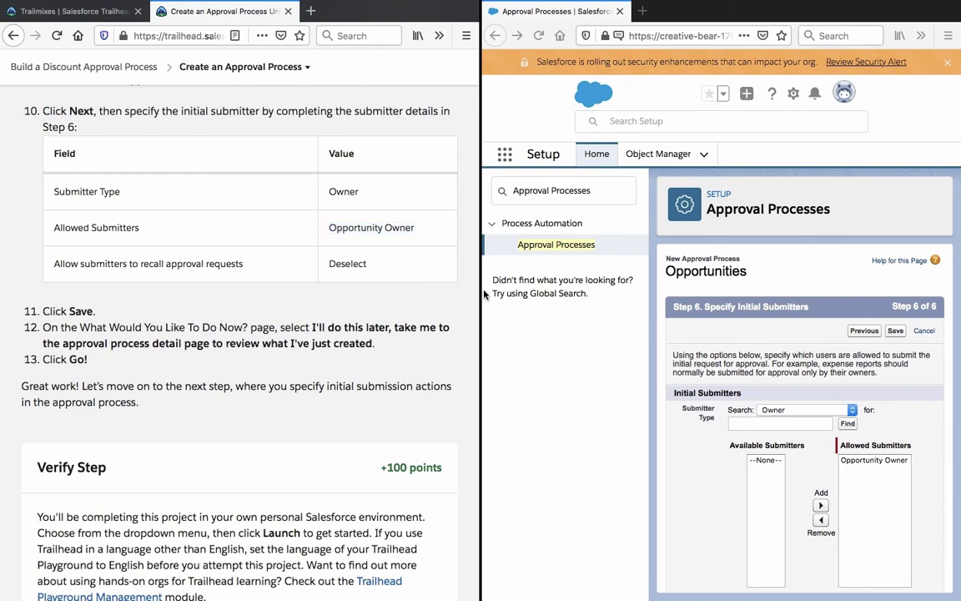
scroll(681, 446, "down", 4)
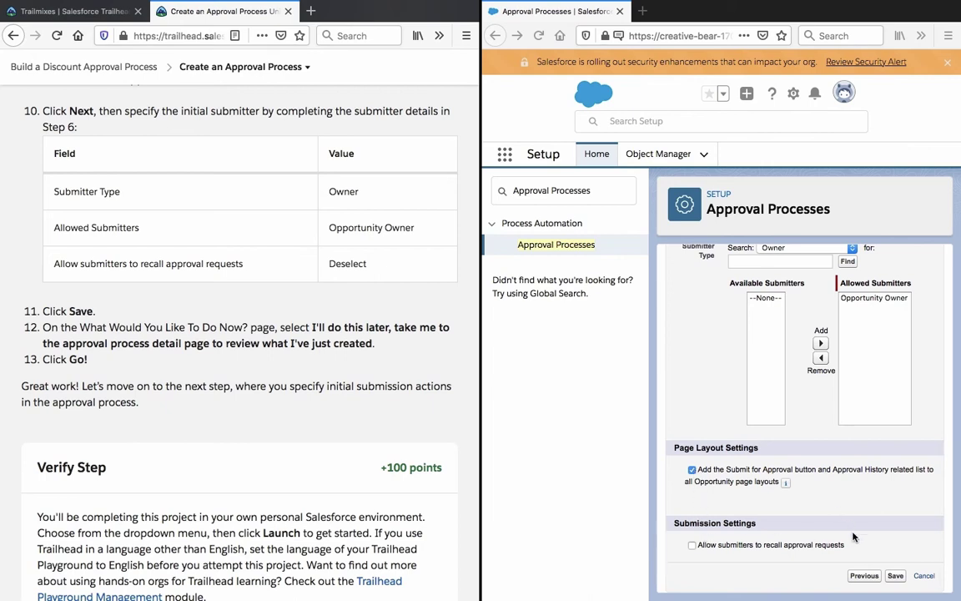
left_click(895, 577)
left_click(895, 575)
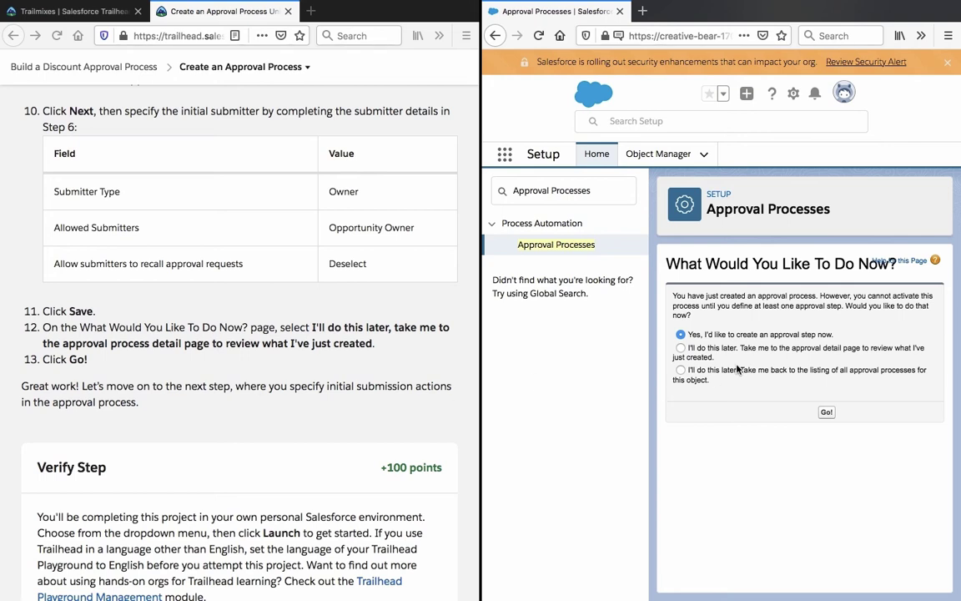
Defer adding approval steps and go to the Discount Approval Process detail page.
left_click(707, 355)
left_click(826, 413)
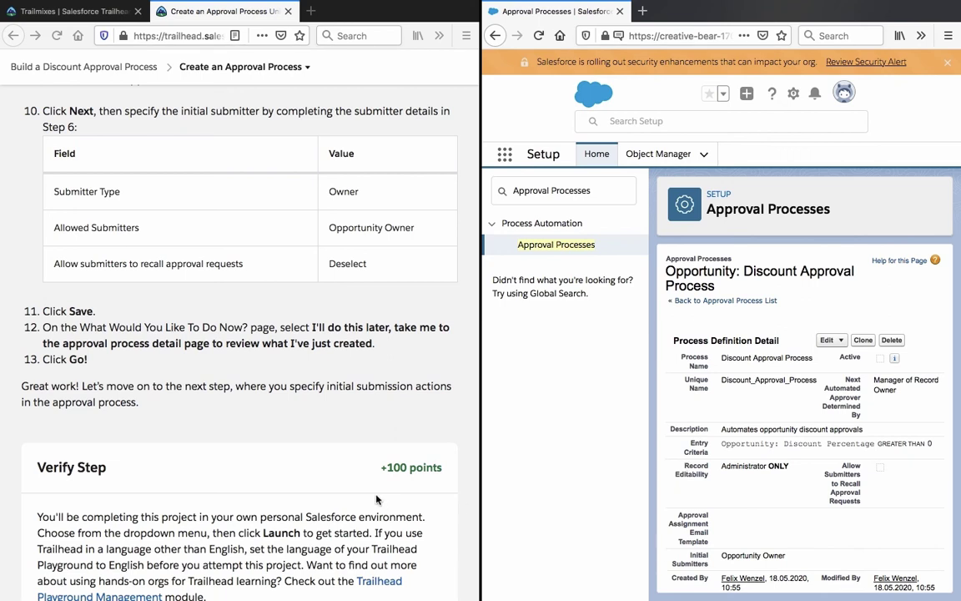
Verify the Create an Approval Process step in Trailhead against the Discount Approval Process.
scroll(376, 499, "down", 5)
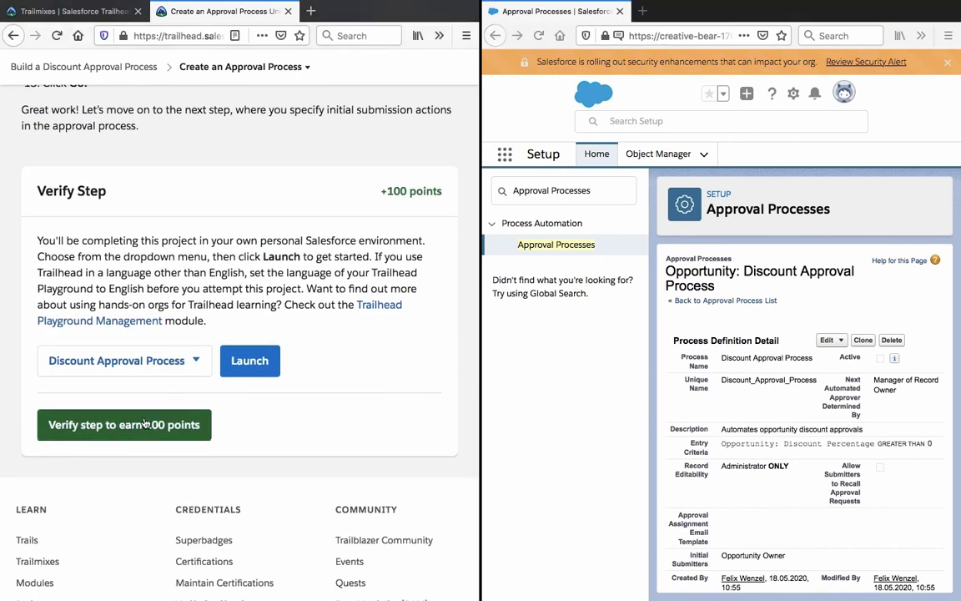
left_click(143, 423)
scroll(364, 382, "up", 3)
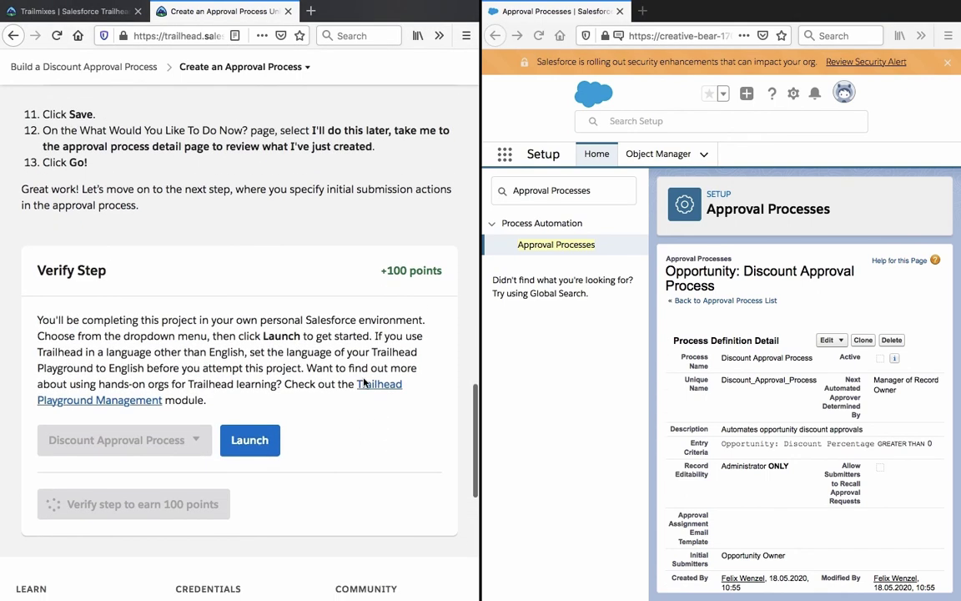
scroll(363, 382, "down", 2)
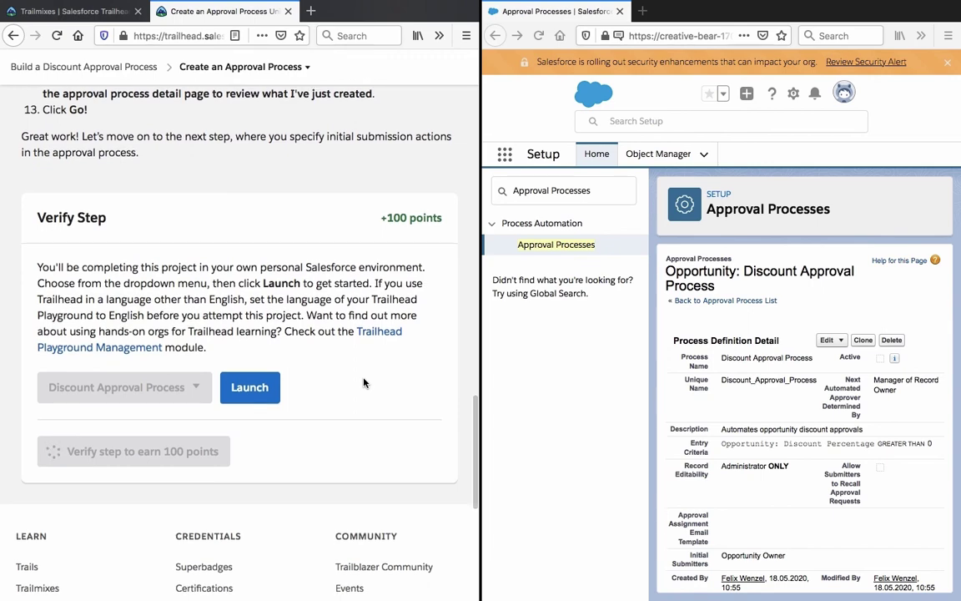
Scroll back through the page and select the Opportunity: Discount Percentage criteria text.
scroll(364, 382, "up", 1)
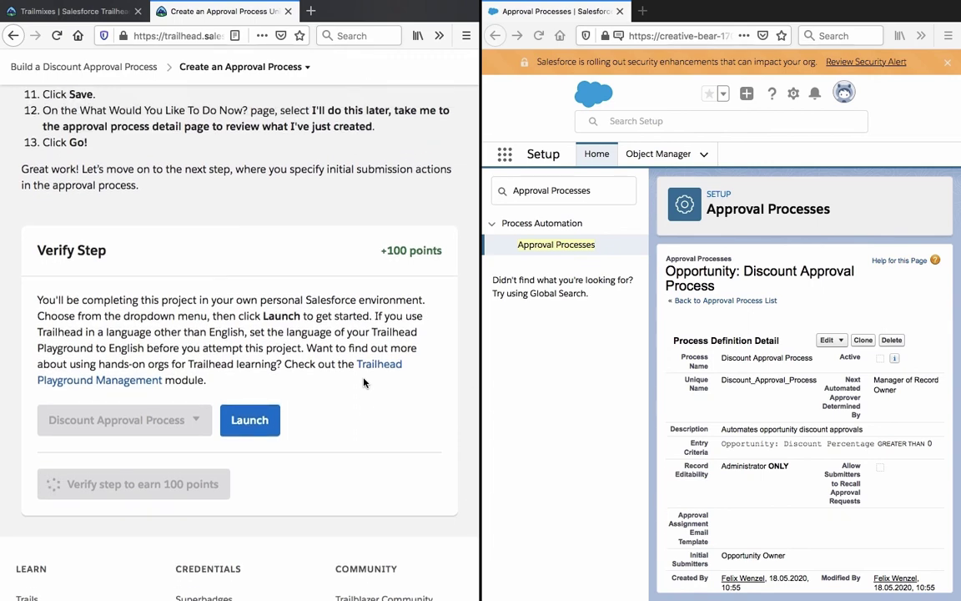
scroll(364, 382, "up", 10)
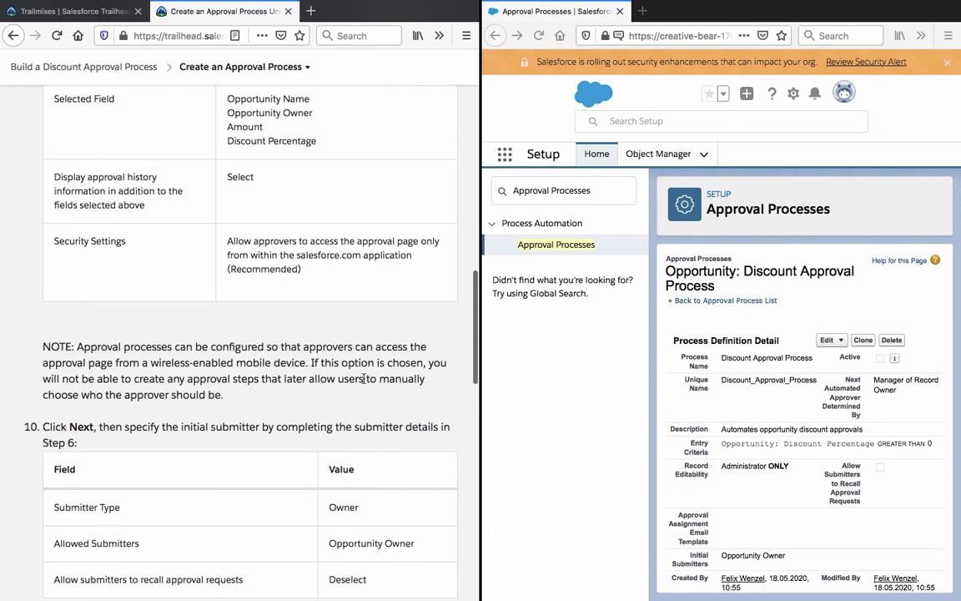
scroll(364, 380, "up", 12)
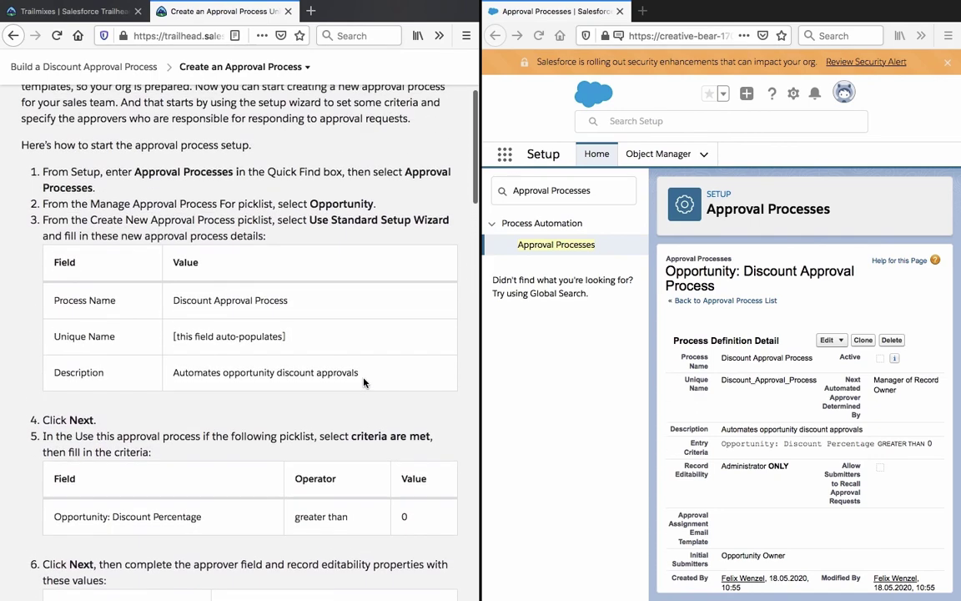
scroll(364, 382, "up", 1)
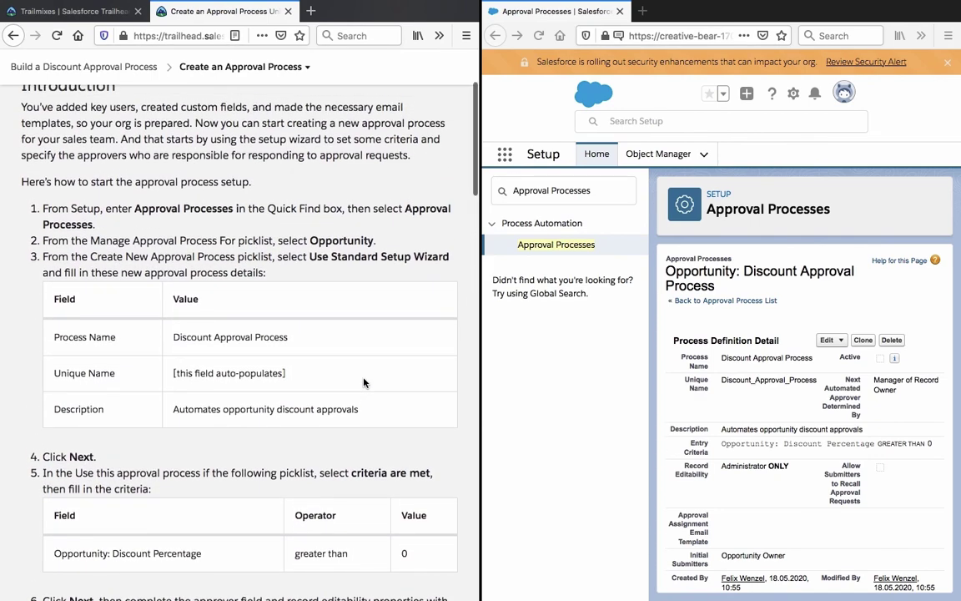
scroll(364, 382, "down", 3)
scroll(363, 382, "down", 3)
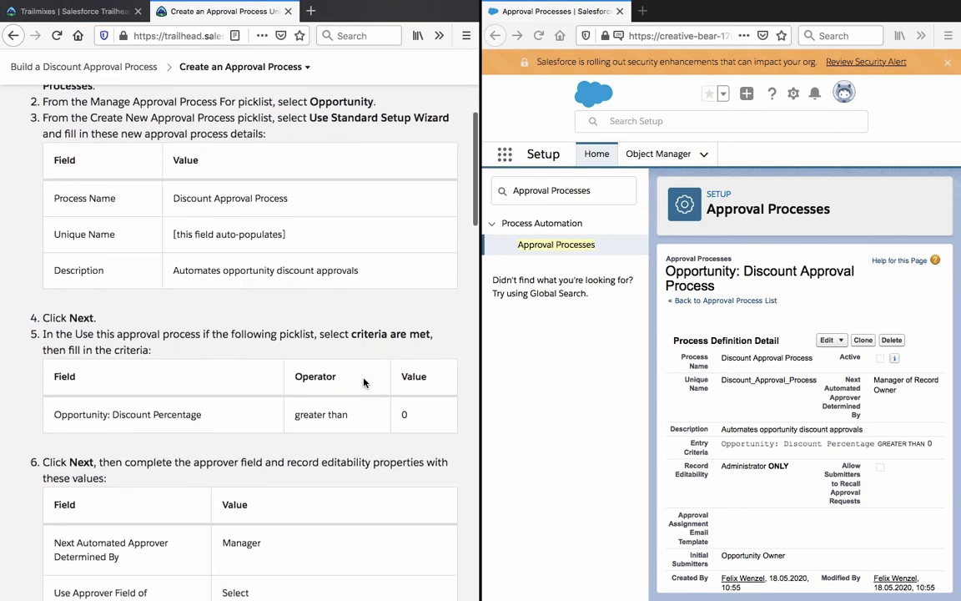
scroll(363, 379, "down", 1)
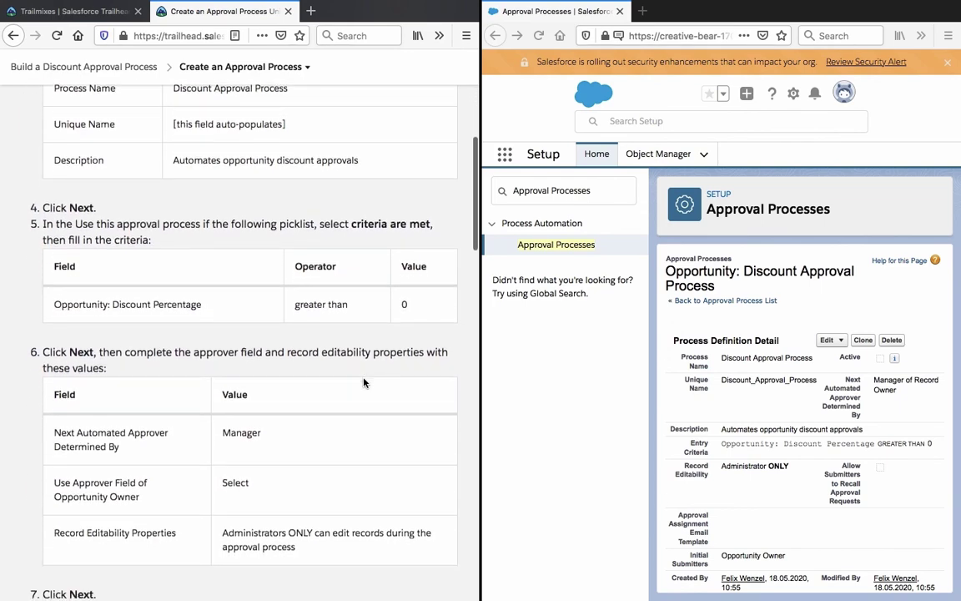
triple_click(161, 304)
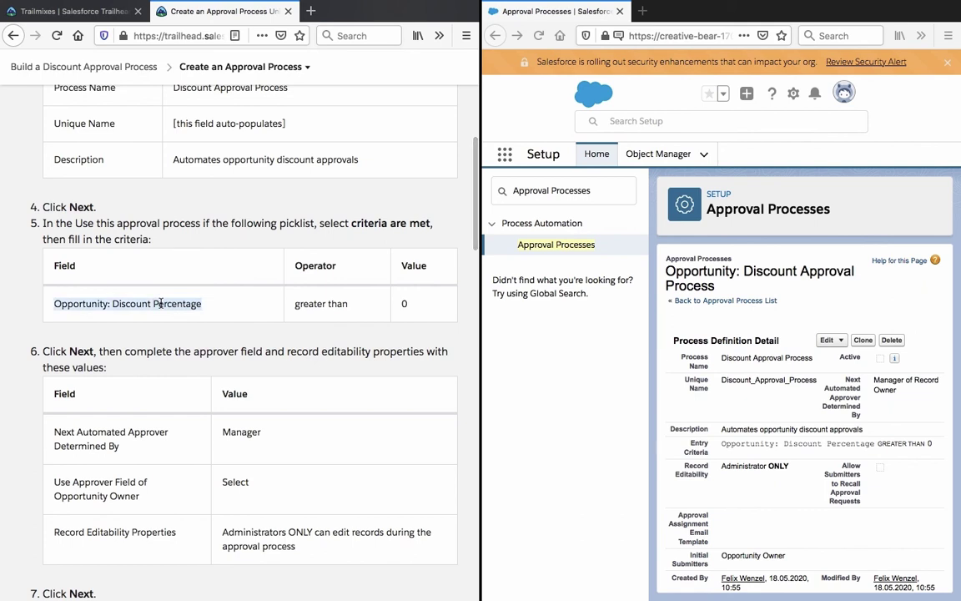
Deselect the criteria text and scroll down to the Assessment Complete +100 points notice.
left_click(161, 303)
scroll(161, 304, "down", 1)
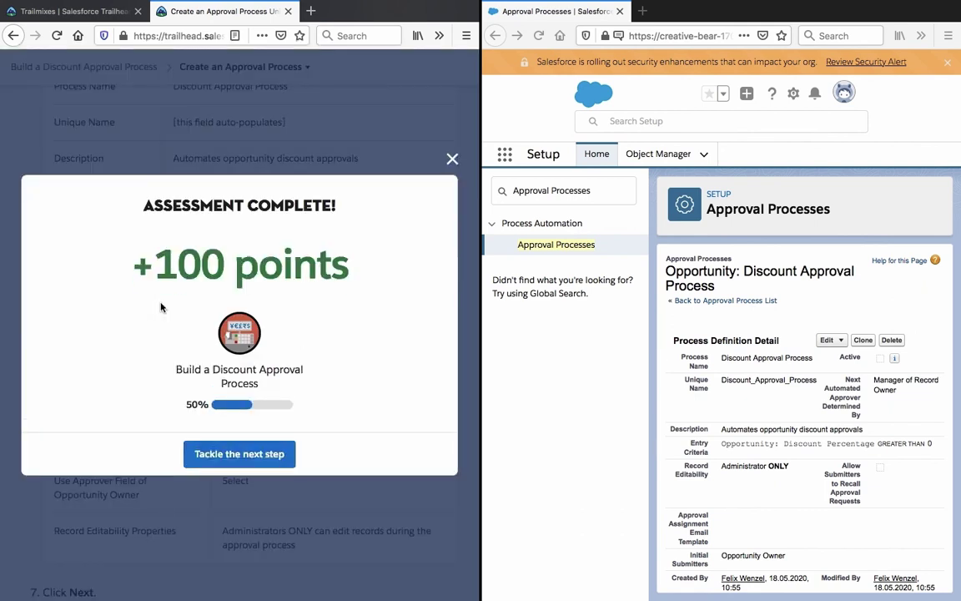